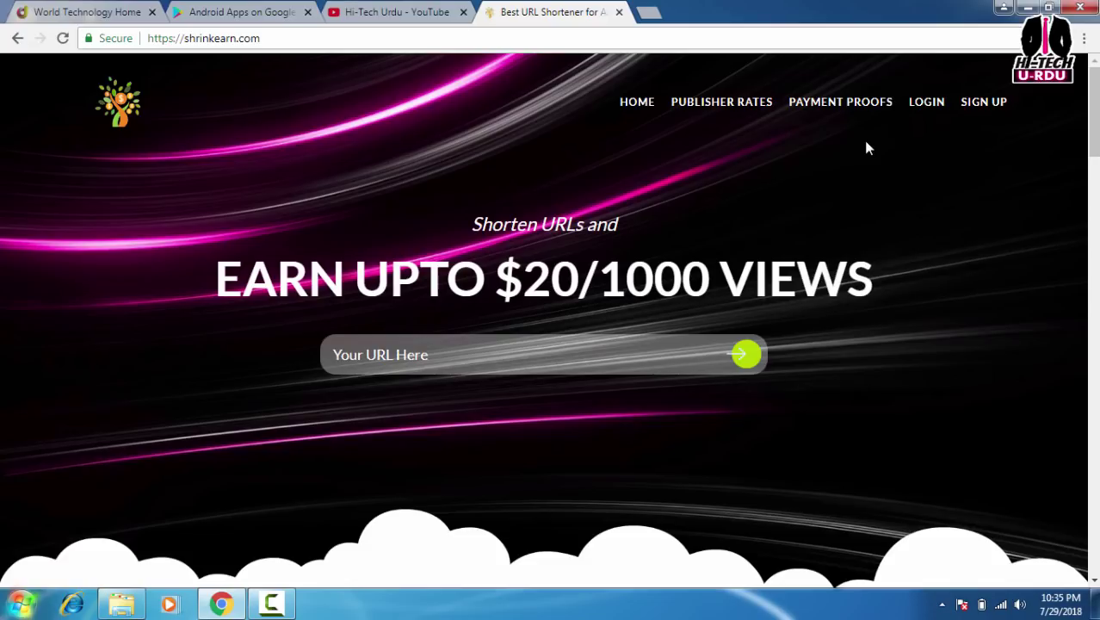
- Look through the ShrinkEarn home page, including its features, growth statistics and supported payment methods
{"action": "scroll", "coordinate": [864, 151], "scroll_direction": "down", "scroll_amount": 5}
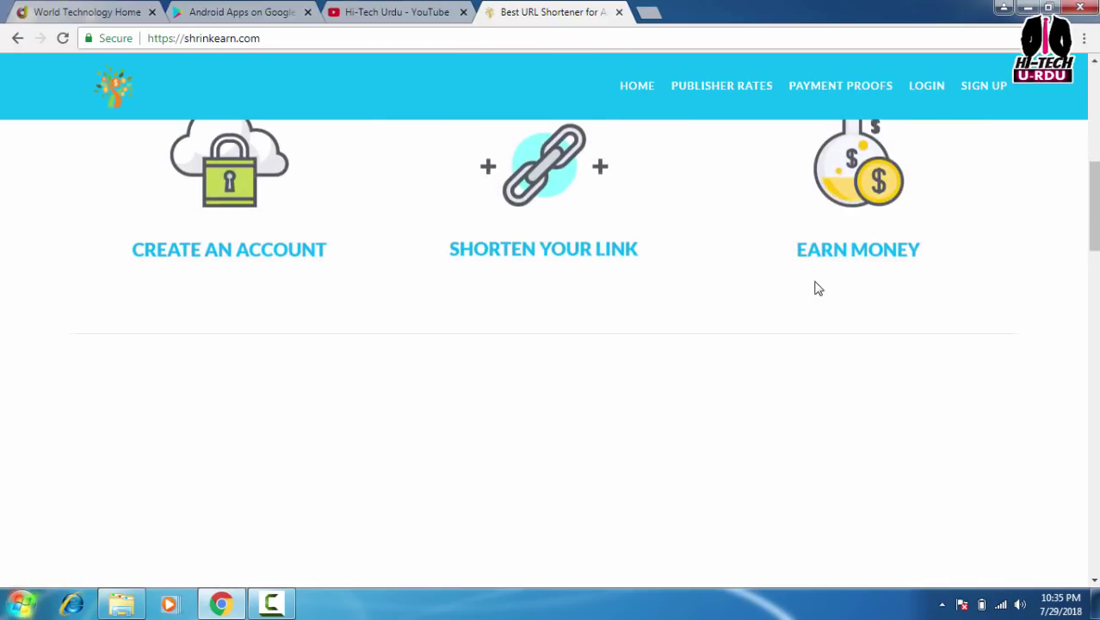
{"action": "scroll", "coordinate": [818, 288], "scroll_direction": "down", "scroll_amount": 7}
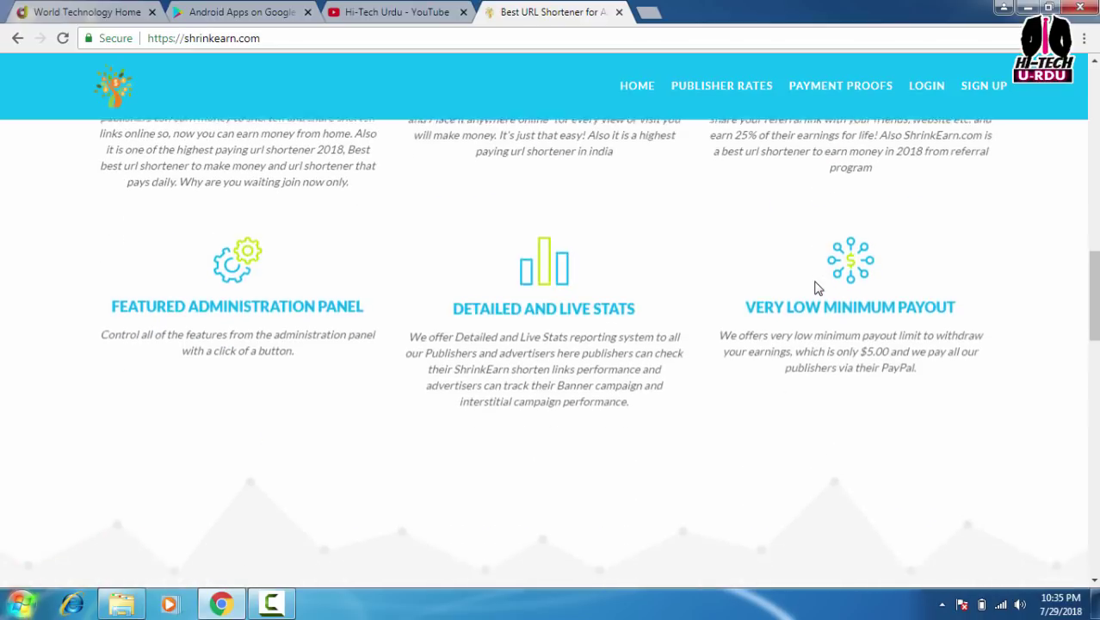
{"action": "scroll", "coordinate": [818, 288], "scroll_direction": "down", "scroll_amount": 8}
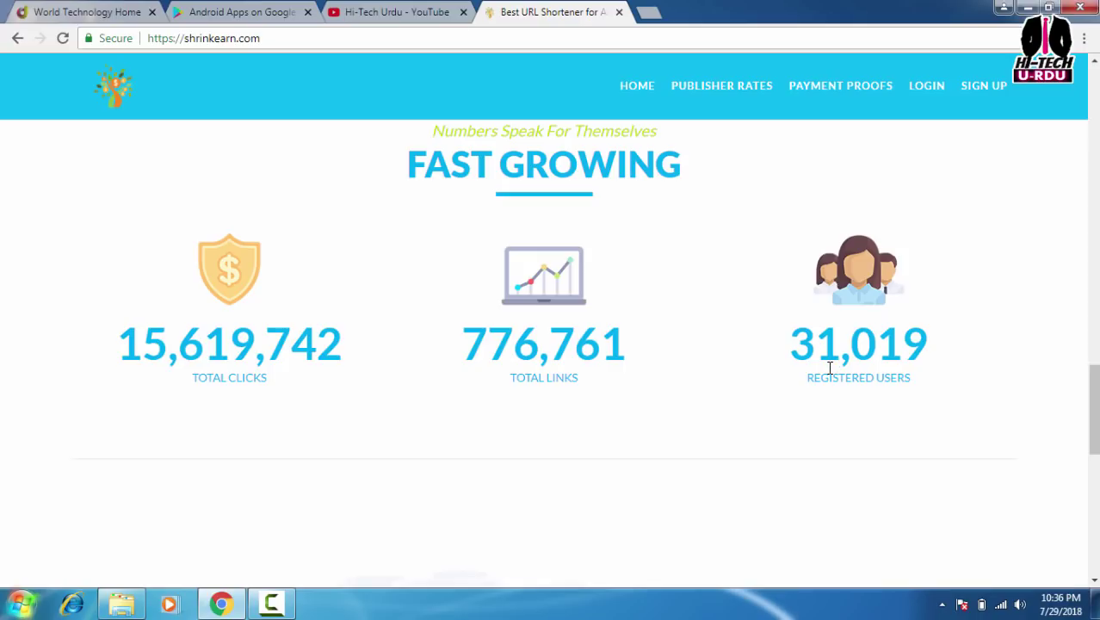
{"action": "scroll", "coordinate": [765, 368], "scroll_direction": "down", "scroll_amount": 8}
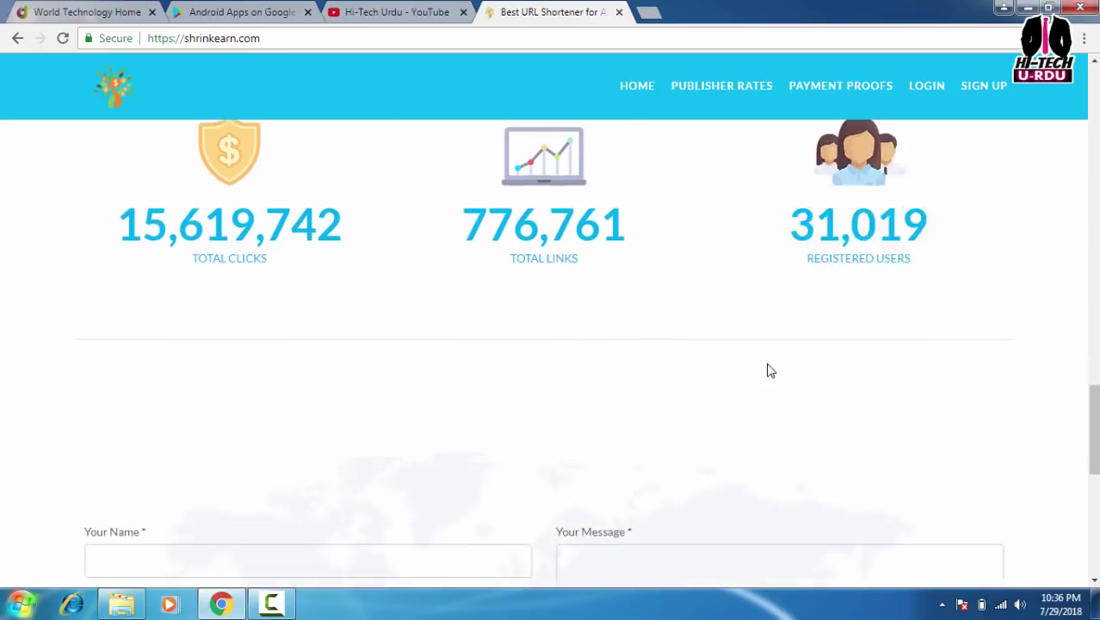
{"action": "scroll", "coordinate": [688, 372], "scroll_direction": "down", "scroll_amount": 1}
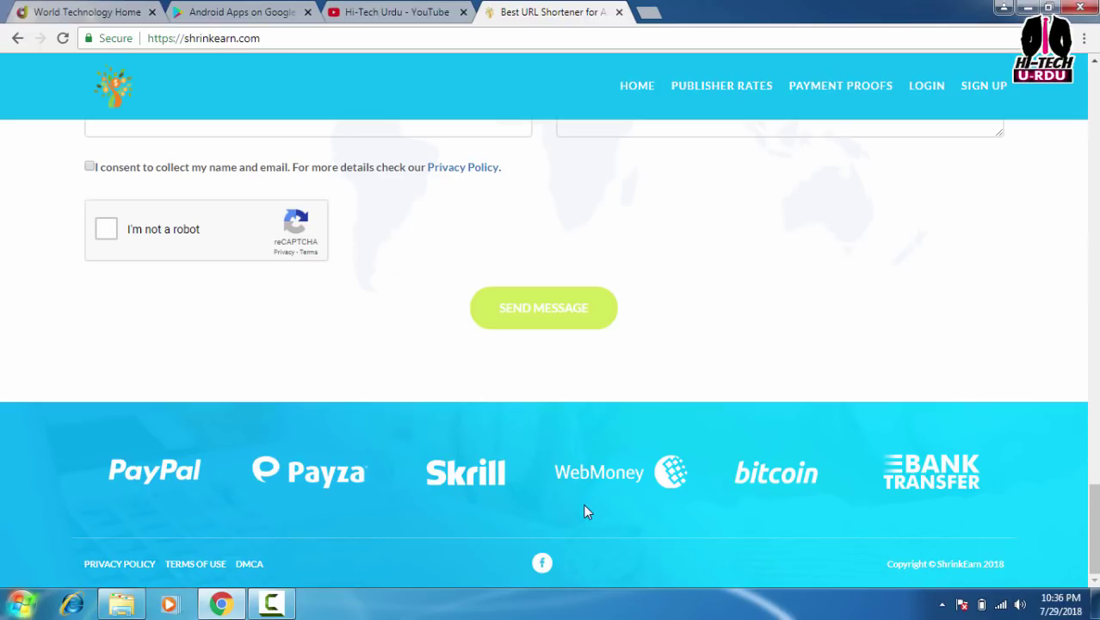
{"action": "scroll", "coordinate": [470, 441], "scroll_direction": "up", "scroll_amount": 15}
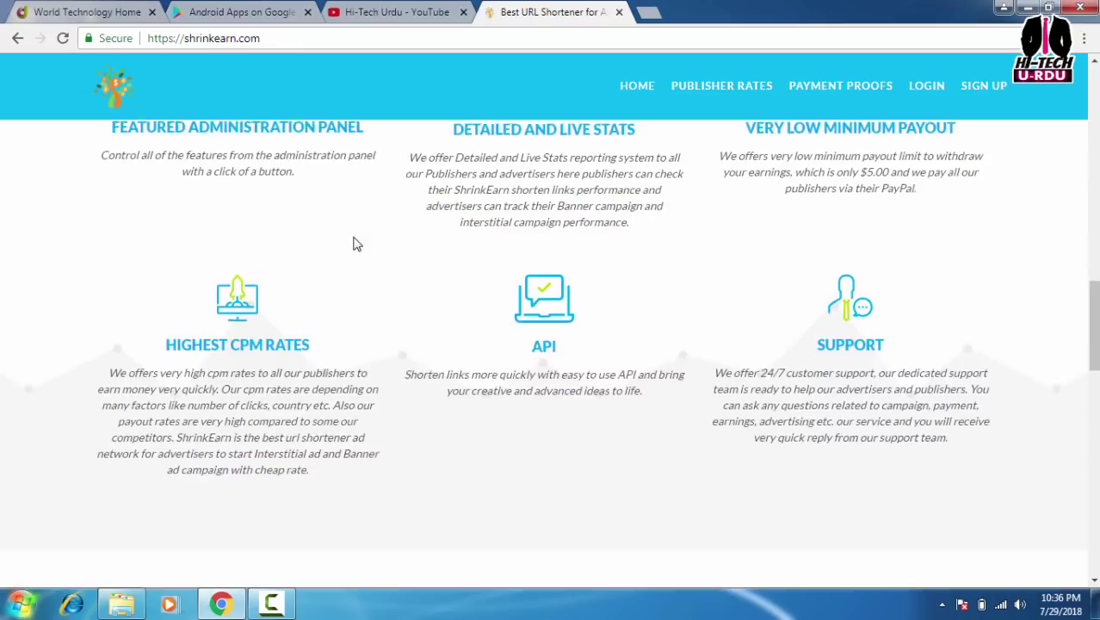
{"action": "scroll", "coordinate": [356, 244], "scroll_direction": "up", "scroll_amount": 10}
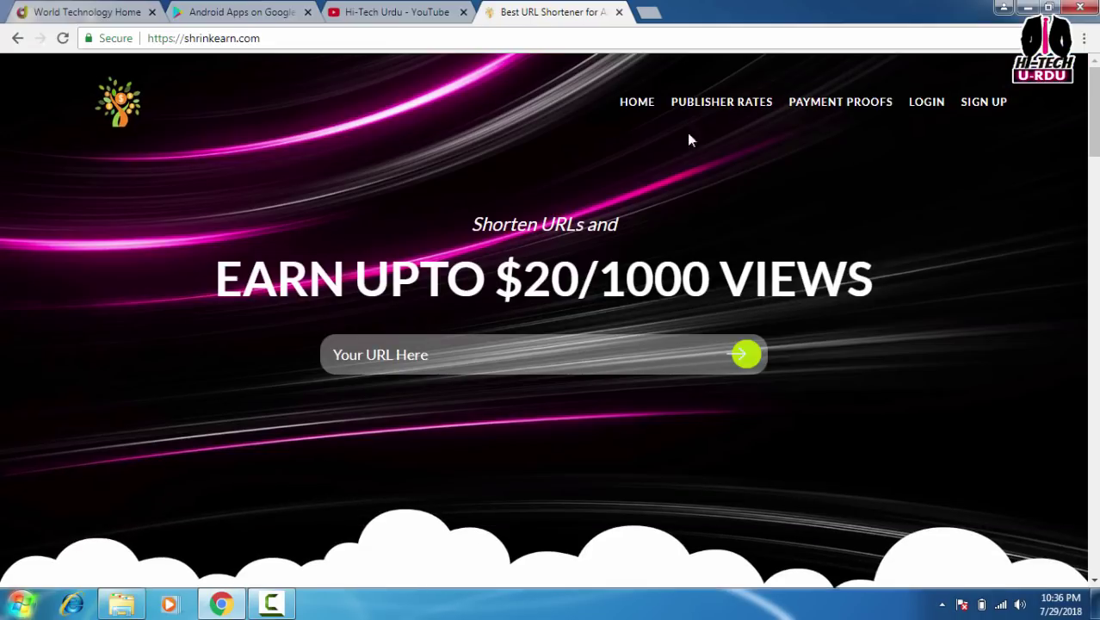
- Open the sign-up form and fill in the username Hitech, the account email, and the account password in both password fields
{"action": "left_click", "coordinate": [982, 104]}
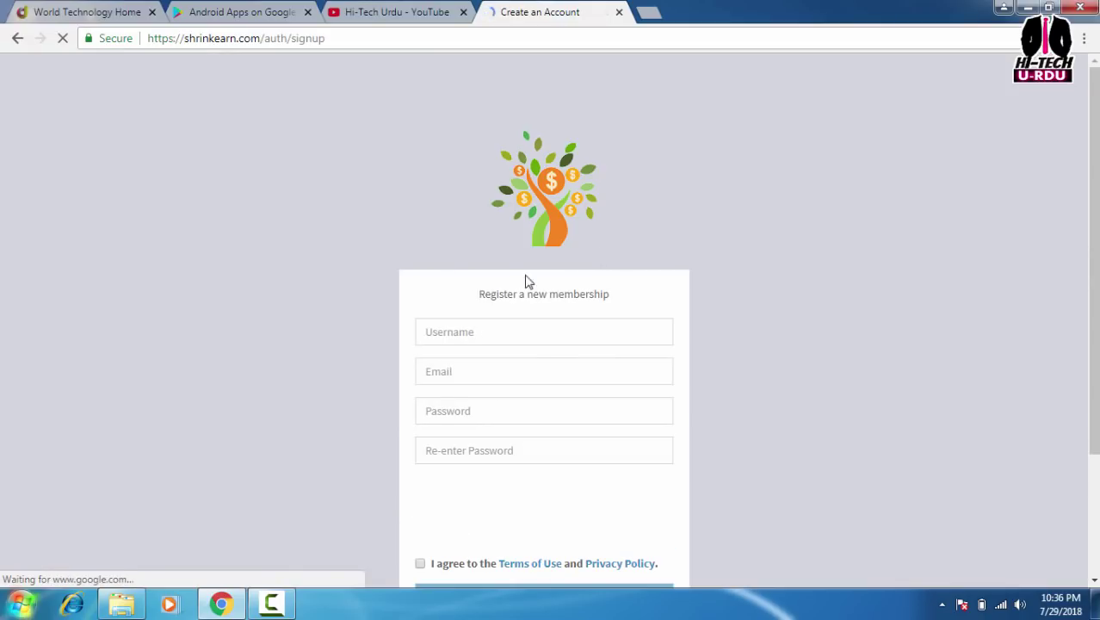
{"action": "left_click", "coordinate": [493, 329]}
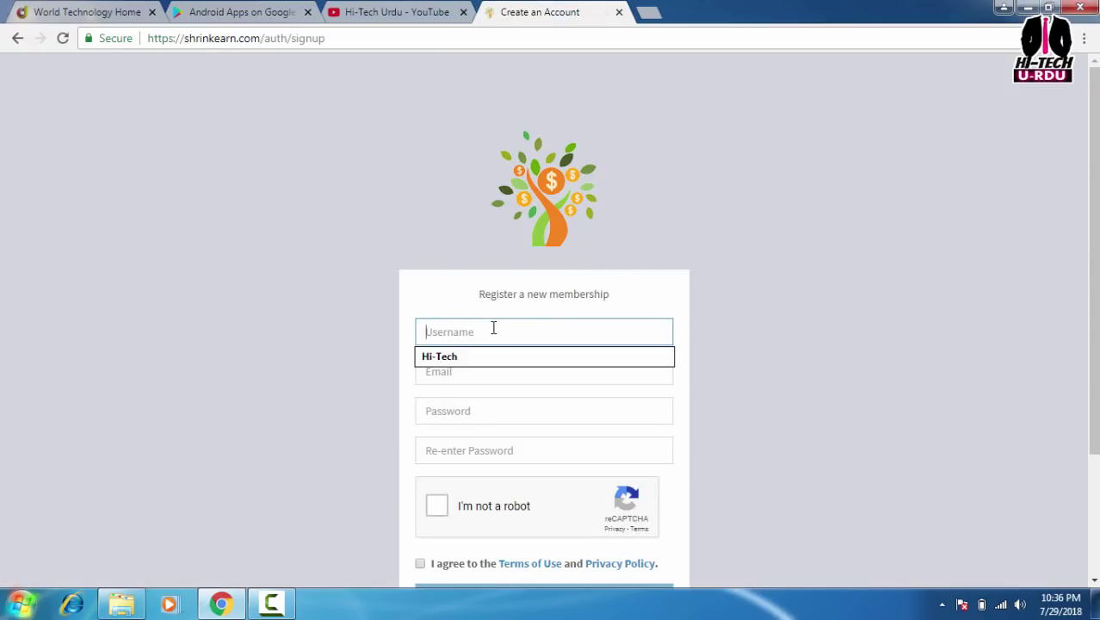
{"action": "type", "text": "Hitech"}
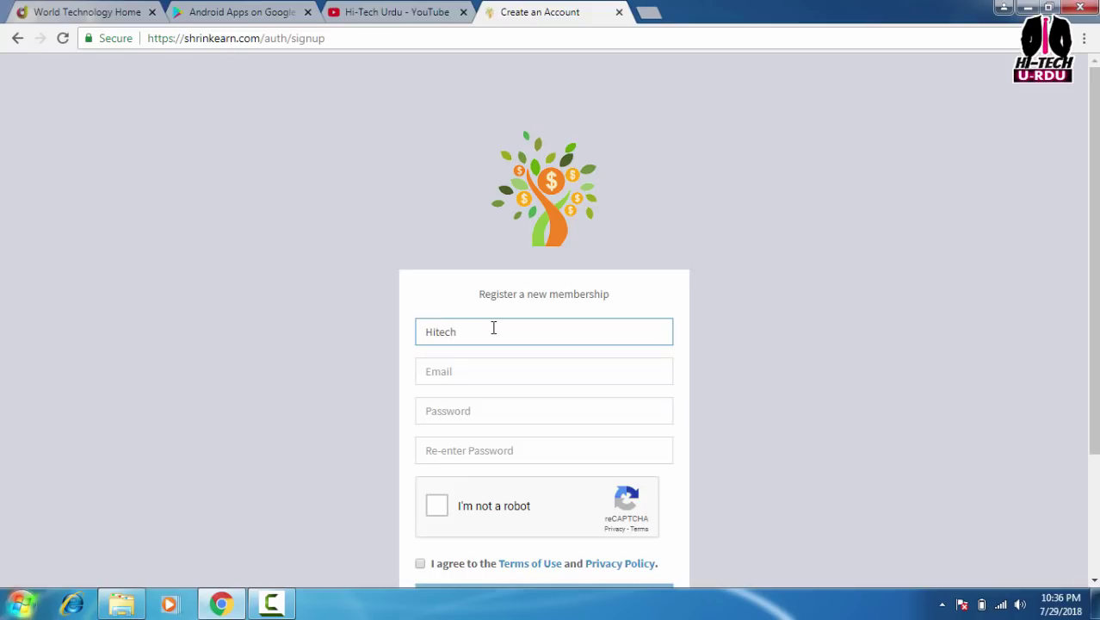
{"action": "left_click", "coordinate": [498, 374]}
{"action": "left_click", "coordinate": [495, 397]}
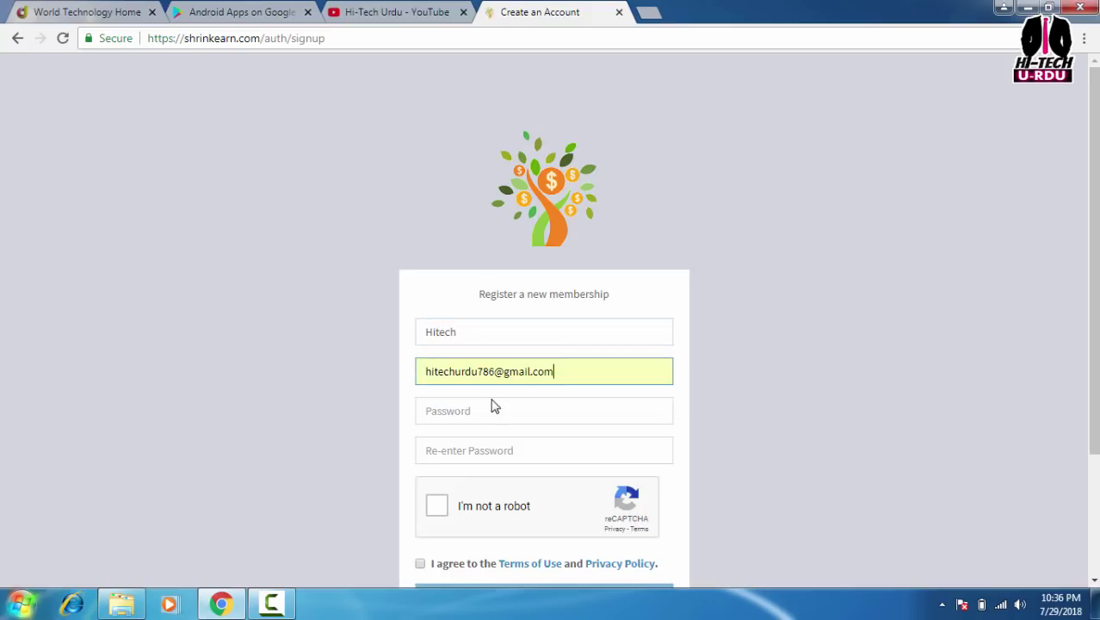
{"action": "left_click", "coordinate": [486, 410]}
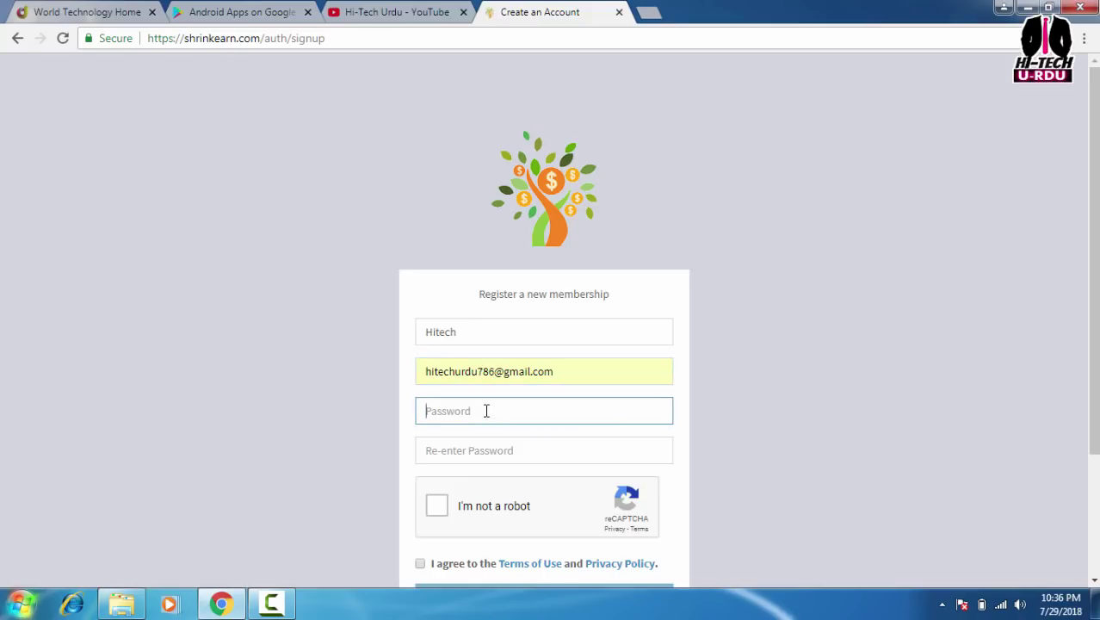
{"action": "type", "text": "••••••••••"}
{"action": "left_click", "coordinate": [494, 449]}
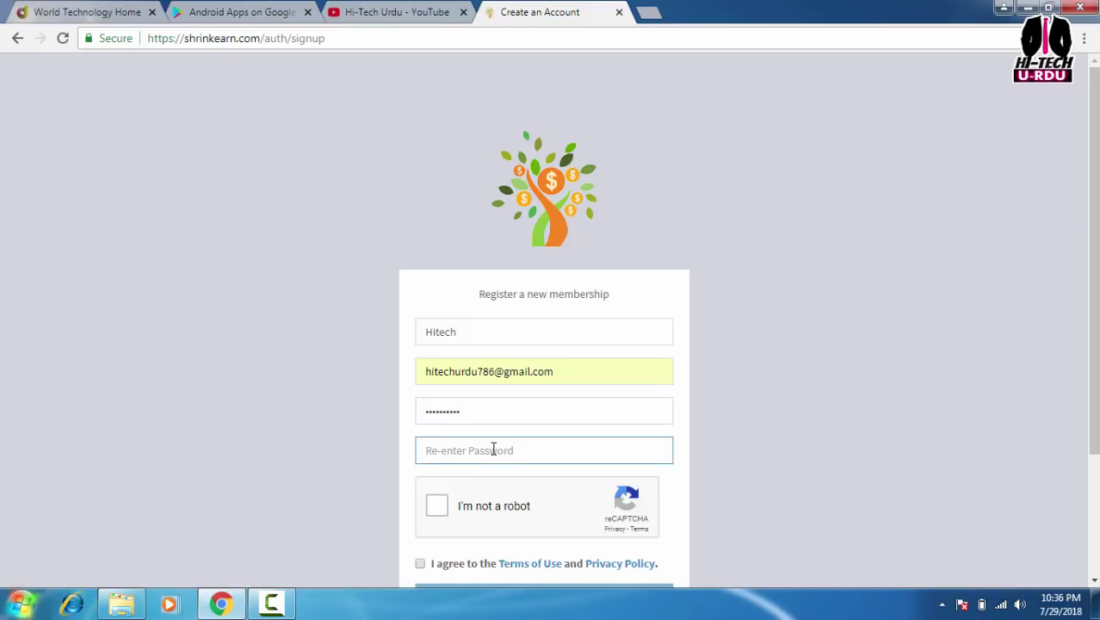
{"action": "type", "text": "••••••••••"}
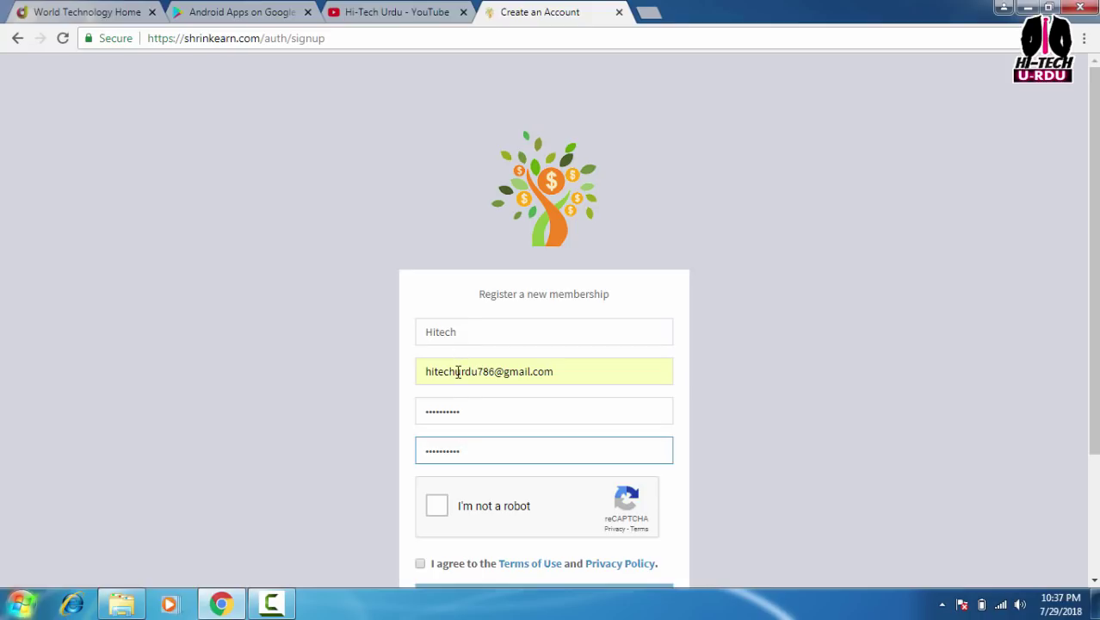
- Pass the reCAPTCHA check by selecting all images with cars, and register the account with the Terms of Use and Privacy Policy accepted
{"action": "left_click", "coordinate": [435, 504]}
{"action": "scroll", "coordinate": [435, 502], "scroll_direction": "down", "scroll_amount": 1}
{"action": "scroll", "coordinate": [436, 503], "scroll_direction": "down", "scroll_amount": 1}
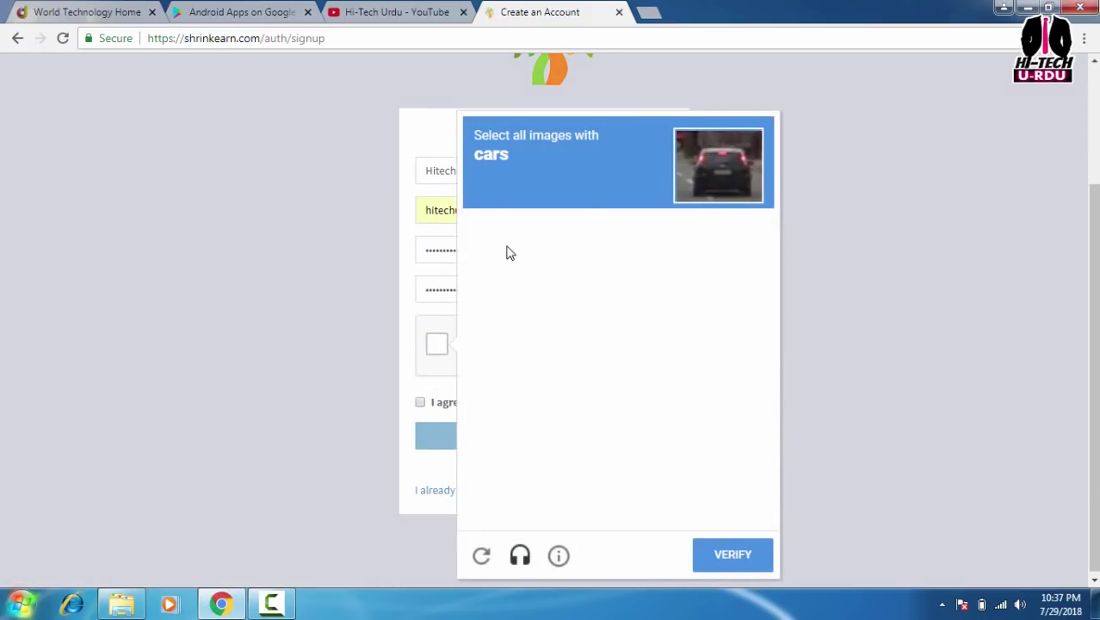
{"action": "left_click", "coordinate": [585, 273]}
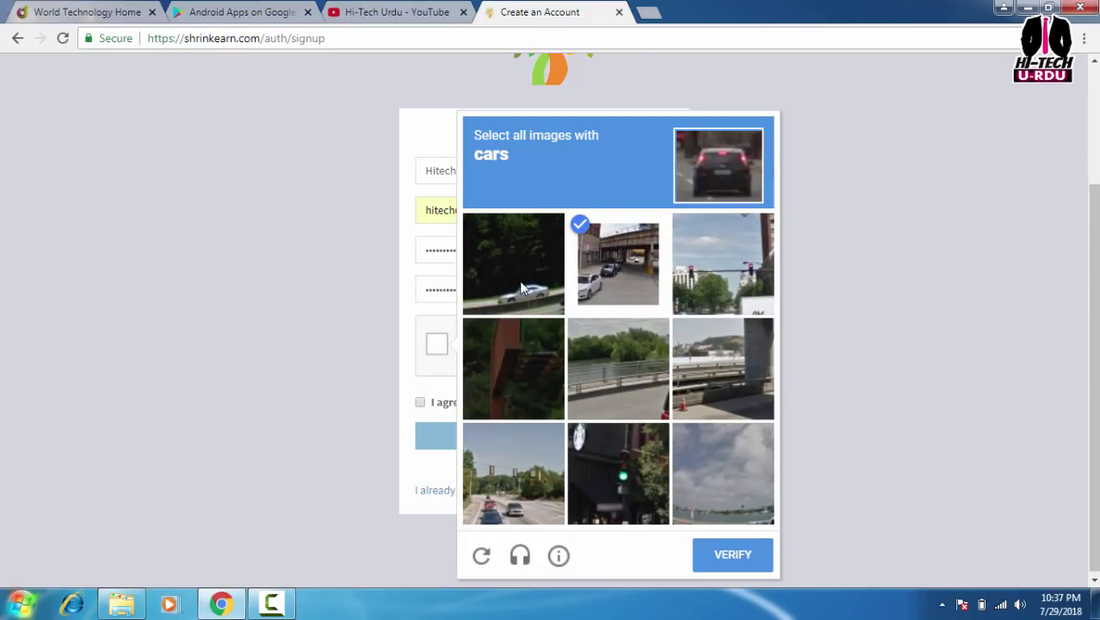
{"action": "left_click", "coordinate": [520, 288]}
{"action": "left_click", "coordinate": [491, 472]}
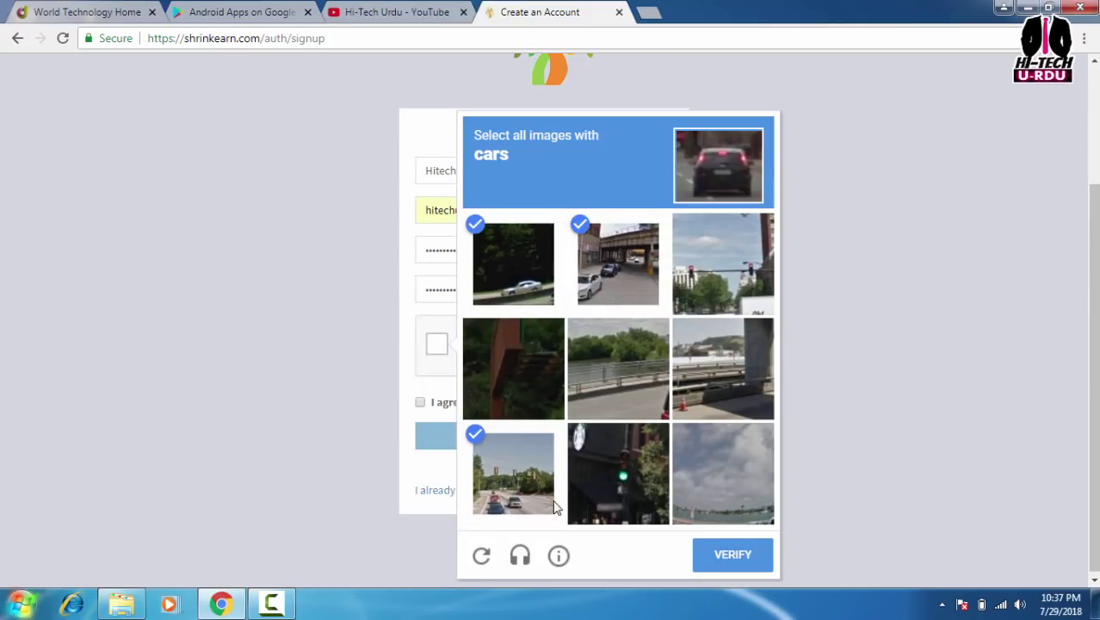
{"action": "left_click", "coordinate": [725, 553]}
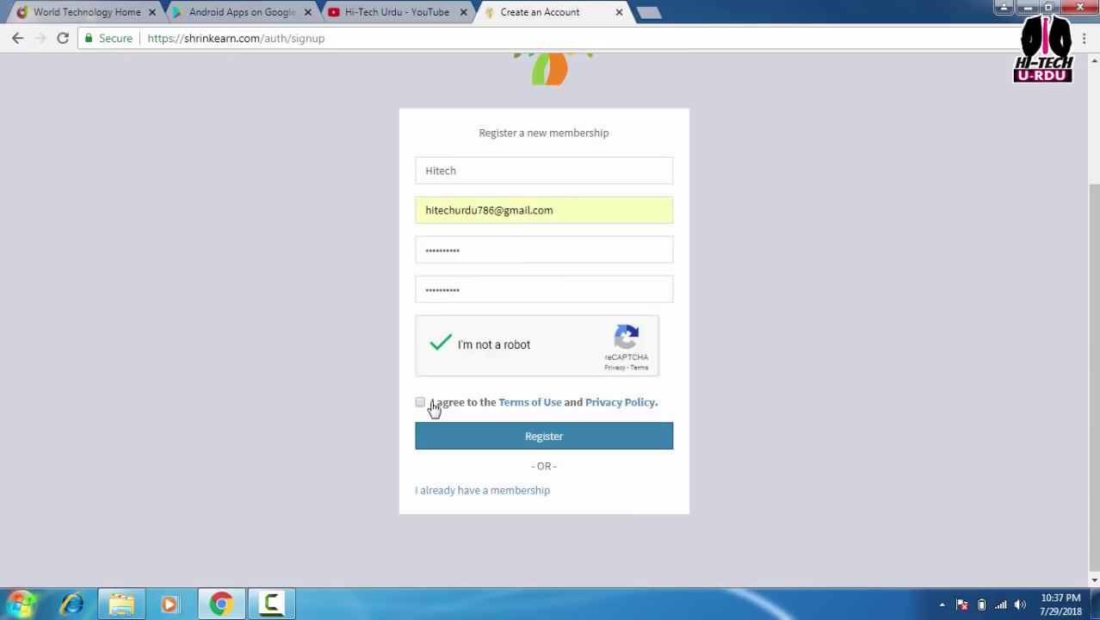
{"action": "left_click", "coordinate": [421, 403]}
{"action": "left_click", "coordinate": [500, 442]}
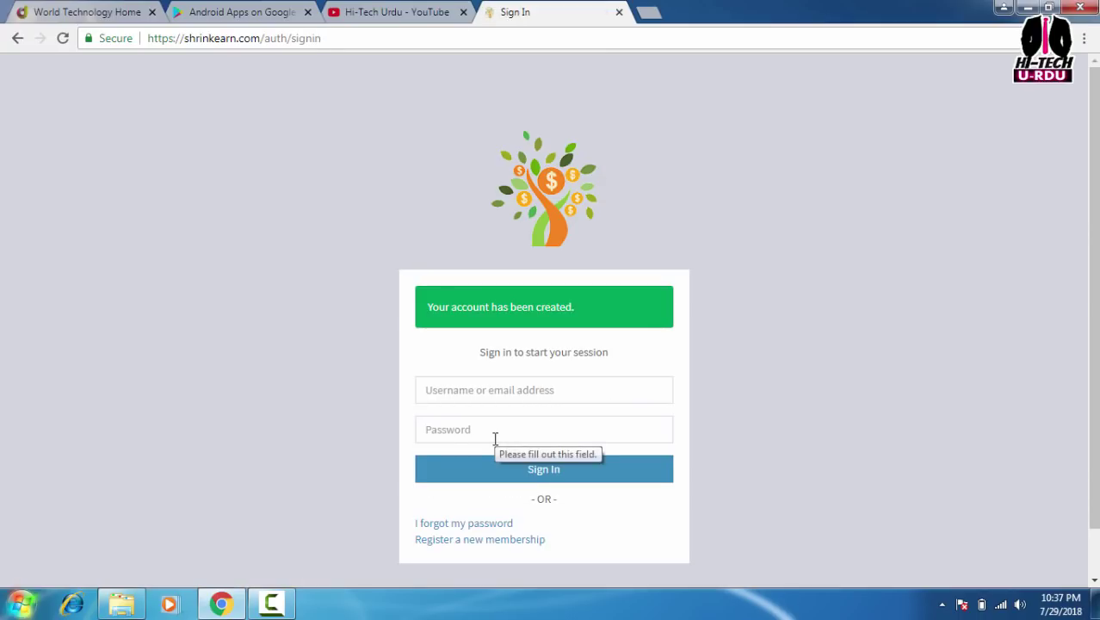
- Sign in as Hitech with the account password and save the login in the browser
{"action": "left_click", "coordinate": [497, 389]}
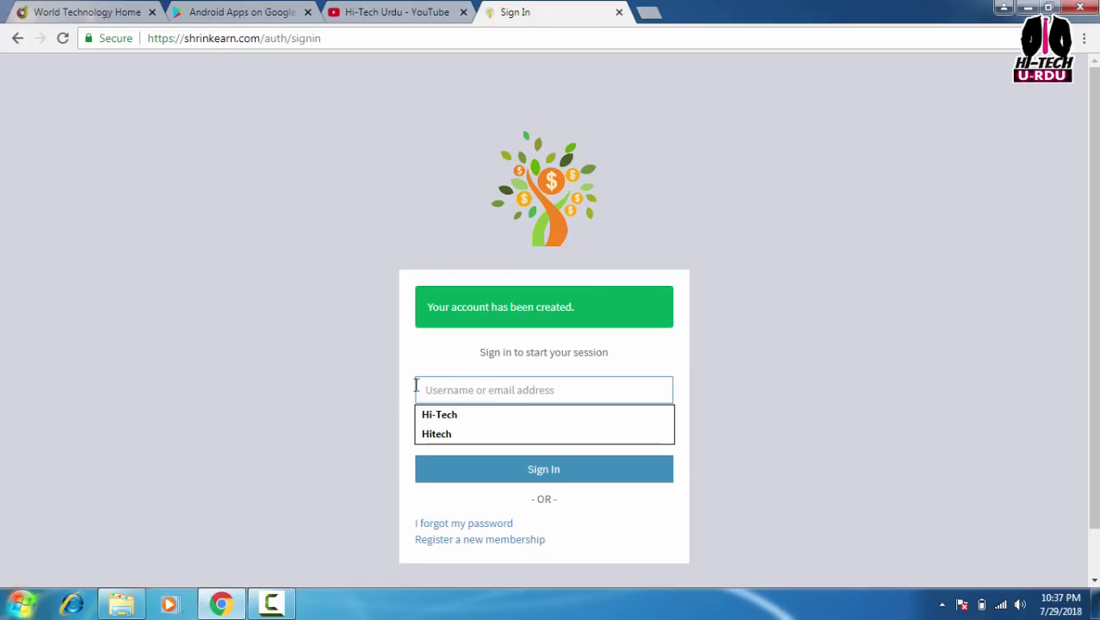
{"action": "left_click", "coordinate": [437, 433]}
{"action": "left_click", "coordinate": [442, 428]}
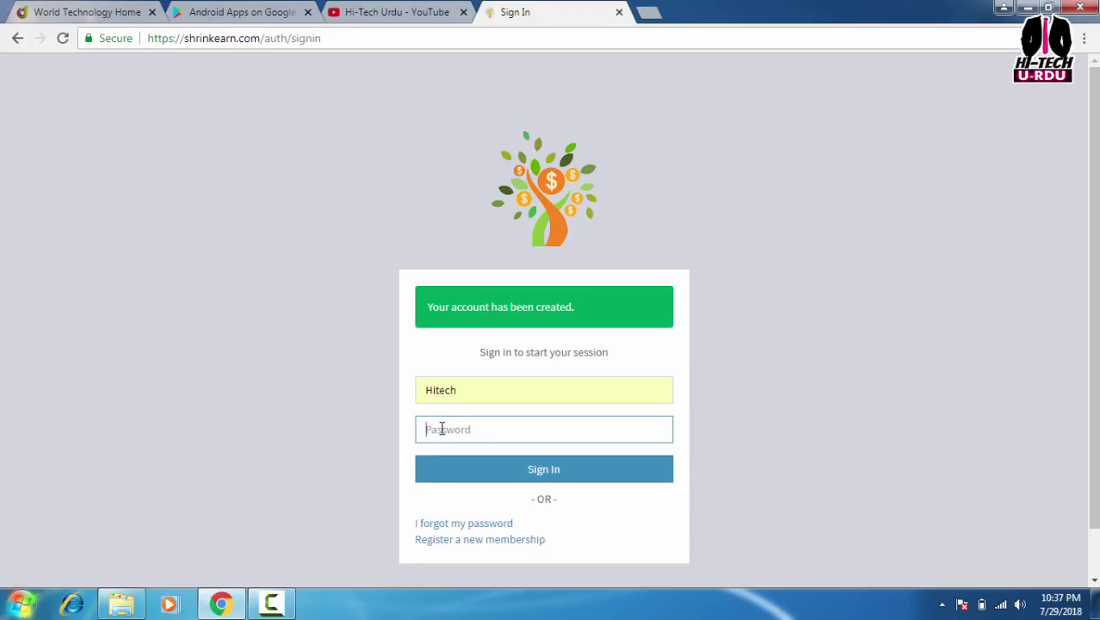
{"action": "type", "text": "**********"}
{"action": "key", "text": "Return"}
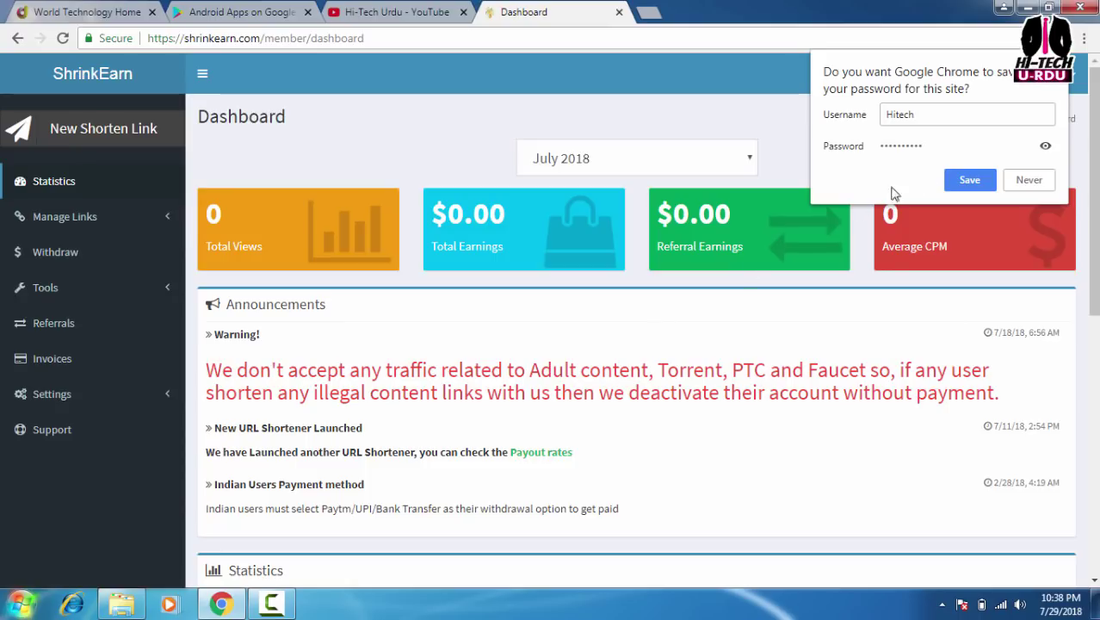
{"action": "left_click", "coordinate": [962, 179]}
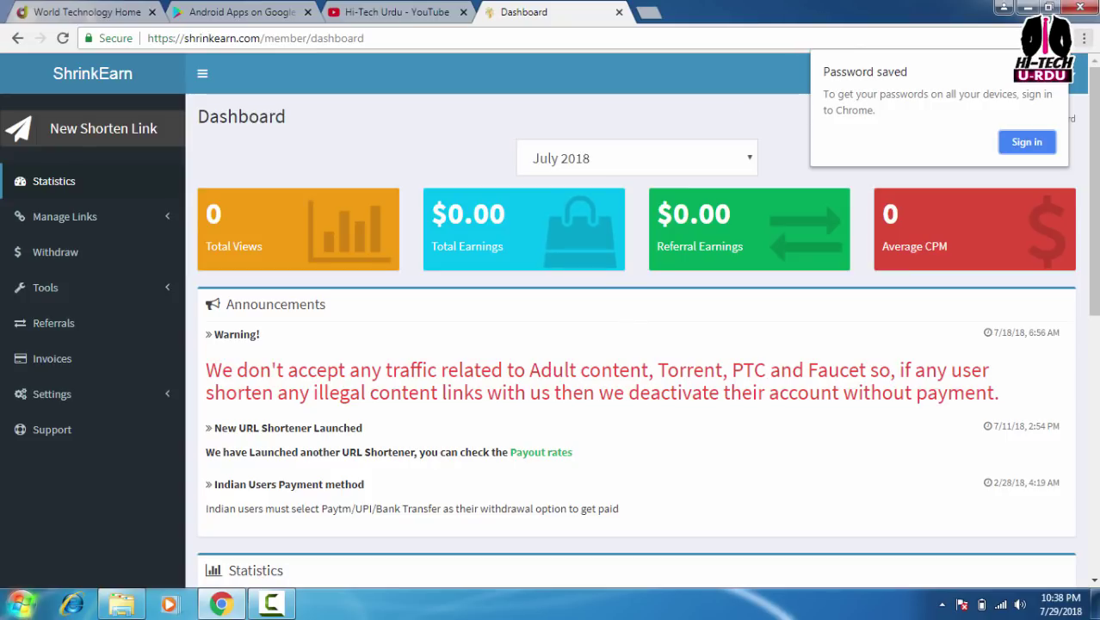
{"action": "left_click", "coordinate": [1055, 65]}
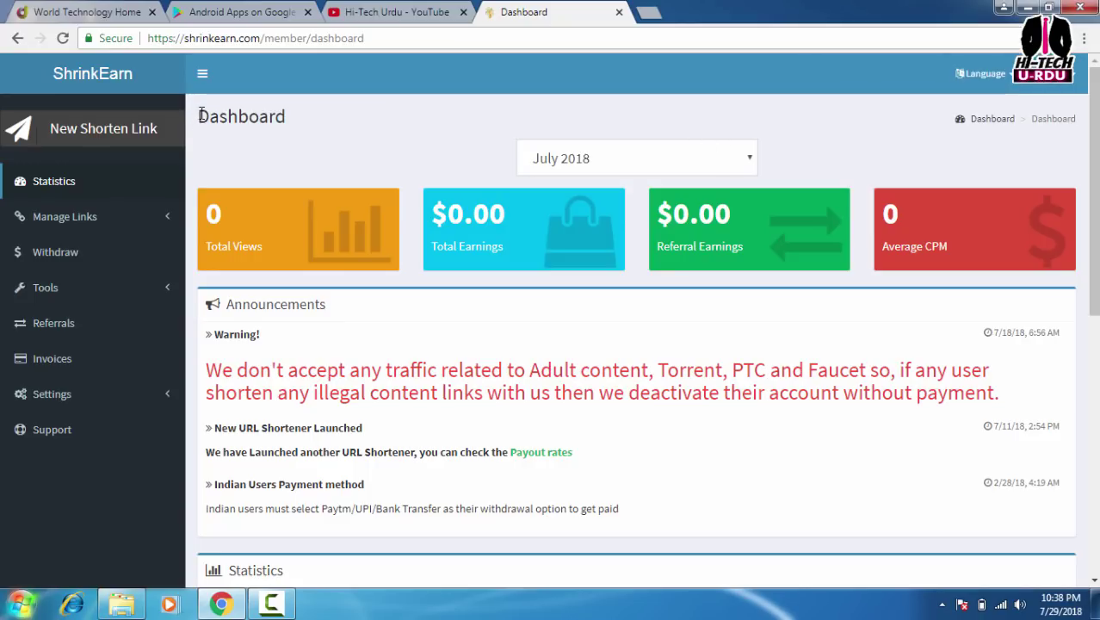
- Review the member dashboard's July 2018 statistics, from the overview cards to the daily views and earnings table
{"action": "left_click_drag", "start_coordinate": [197, 115], "coordinate": [328, 115]}
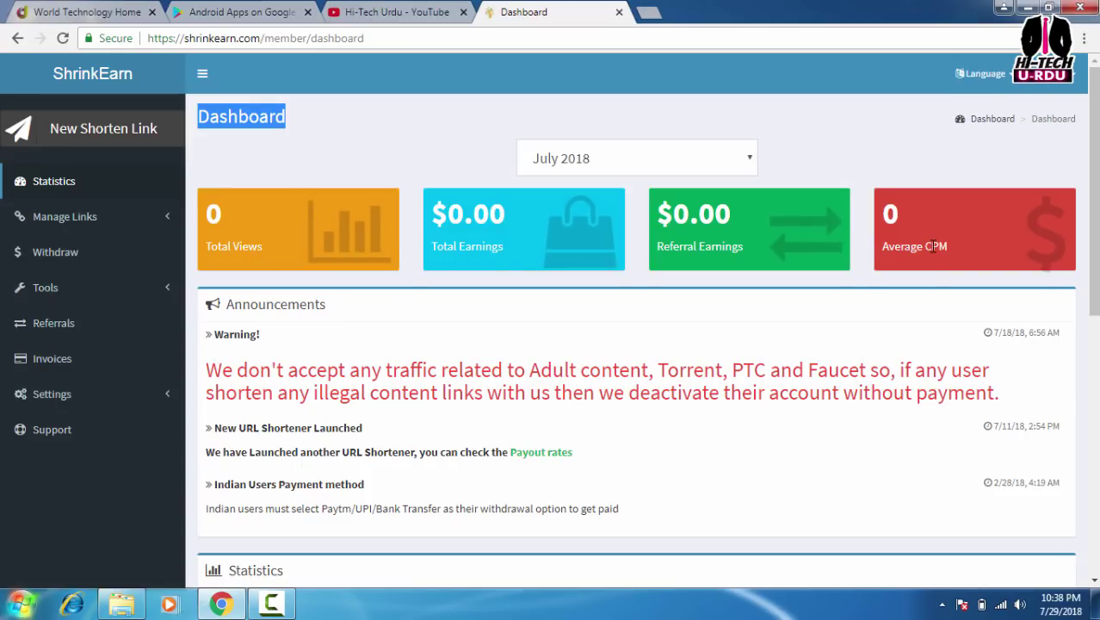
{"action": "scroll", "coordinate": [933, 246], "scroll_direction": "down", "scroll_amount": 6}
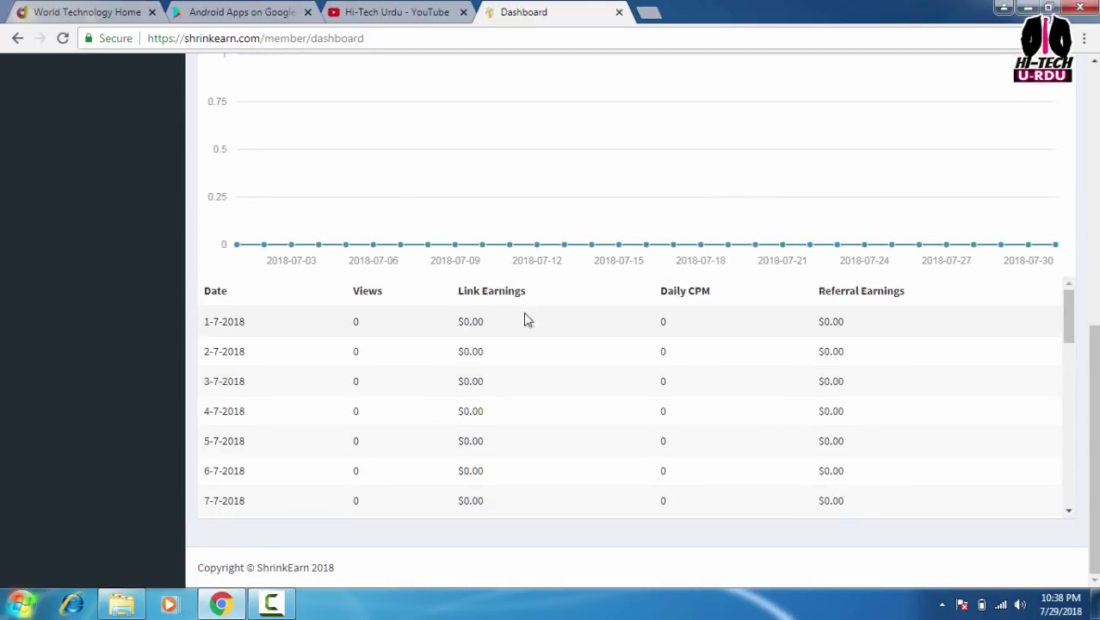
{"action": "scroll", "coordinate": [653, 314], "scroll_direction": "down", "scroll_amount": 8}
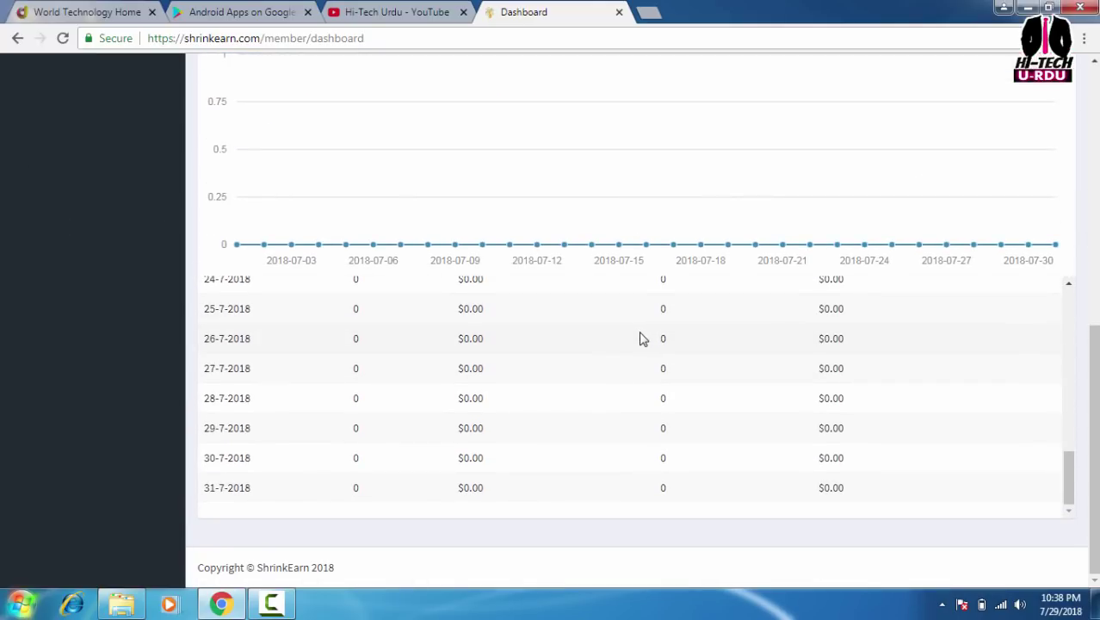
{"action": "scroll", "coordinate": [611, 400], "scroll_direction": "up", "scroll_amount": 15}
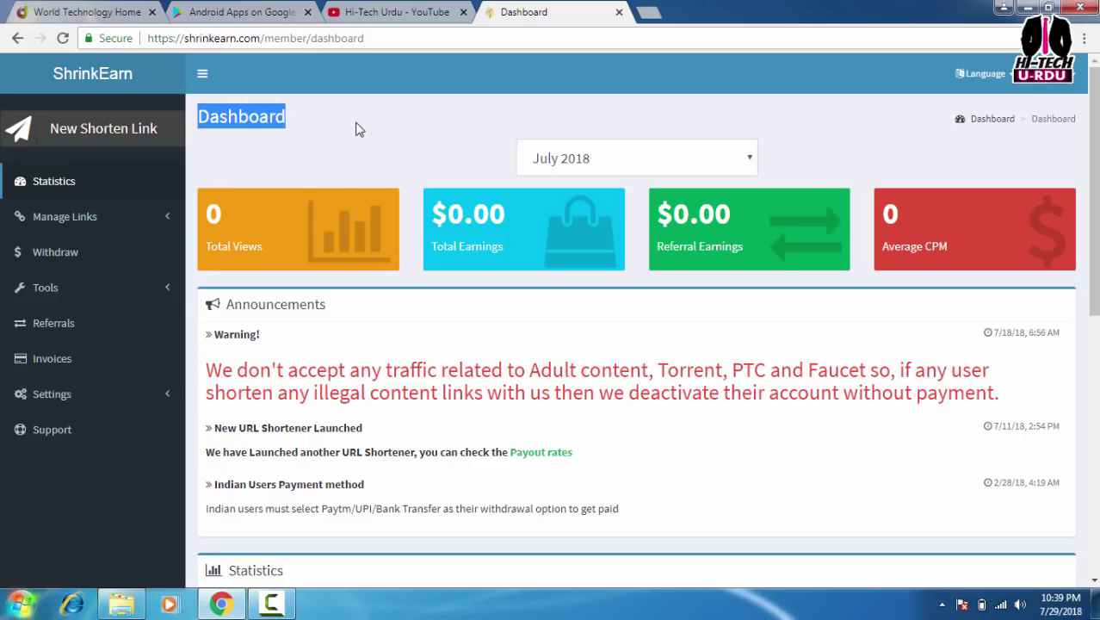
- Copy the URL of the Hi-Tech Urdu YouTube video "How To Earn Money Without Google Adsense Approval" and return to the ShrinkEarn dashboard
{"action": "left_click", "coordinate": [384, 16]}
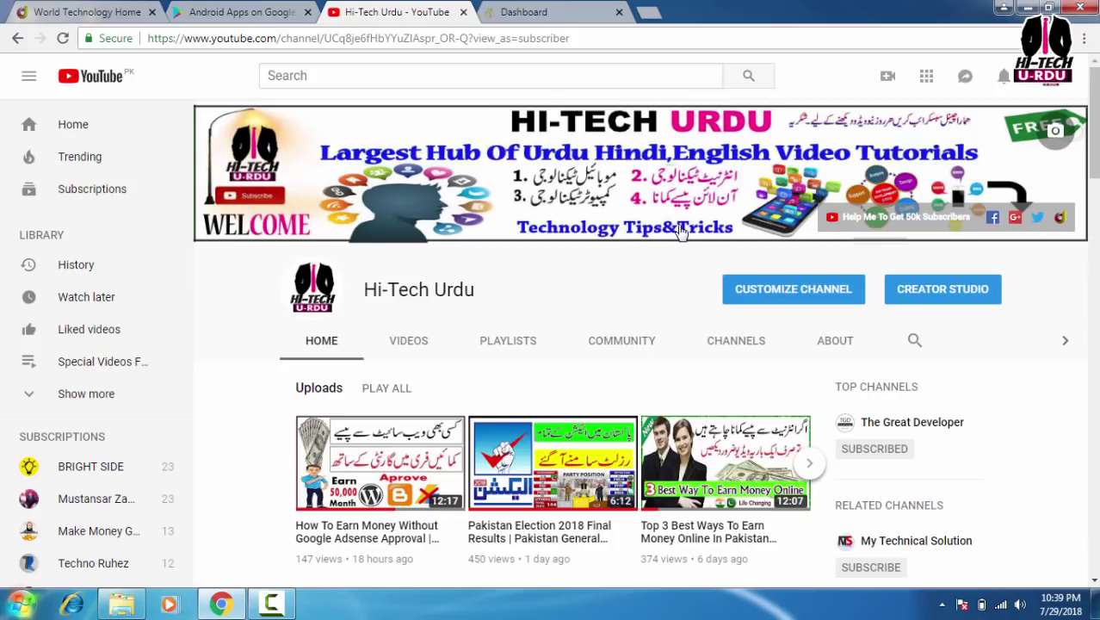
{"action": "scroll", "coordinate": [680, 231], "scroll_direction": "down", "scroll_amount": 2}
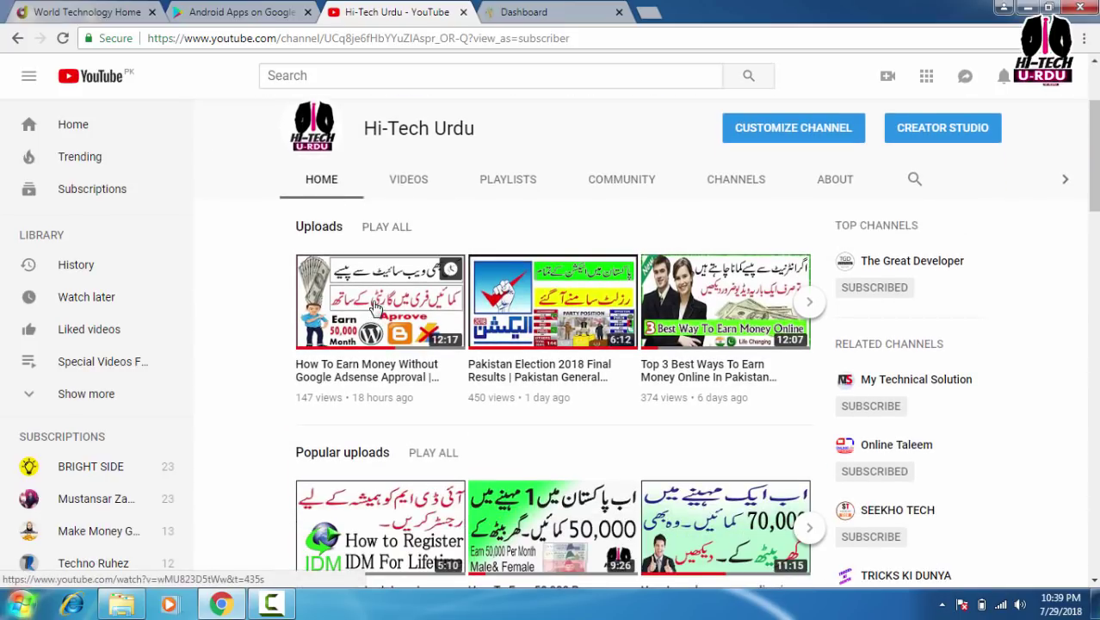
{"action": "left_click", "coordinate": [376, 305]}
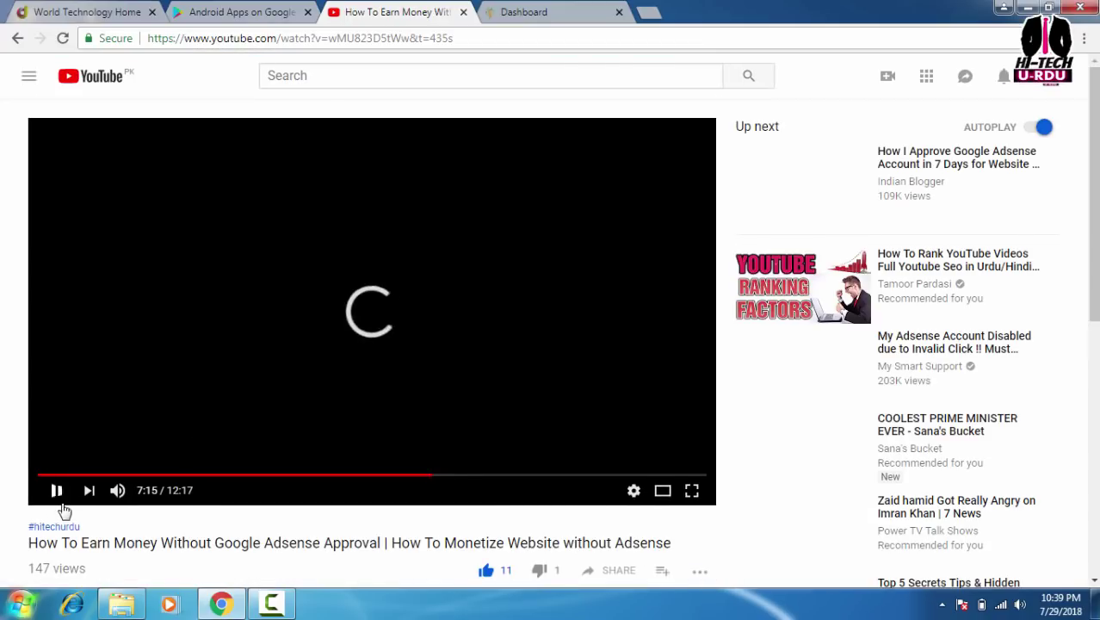
{"action": "right_click", "coordinate": [245, 186]}
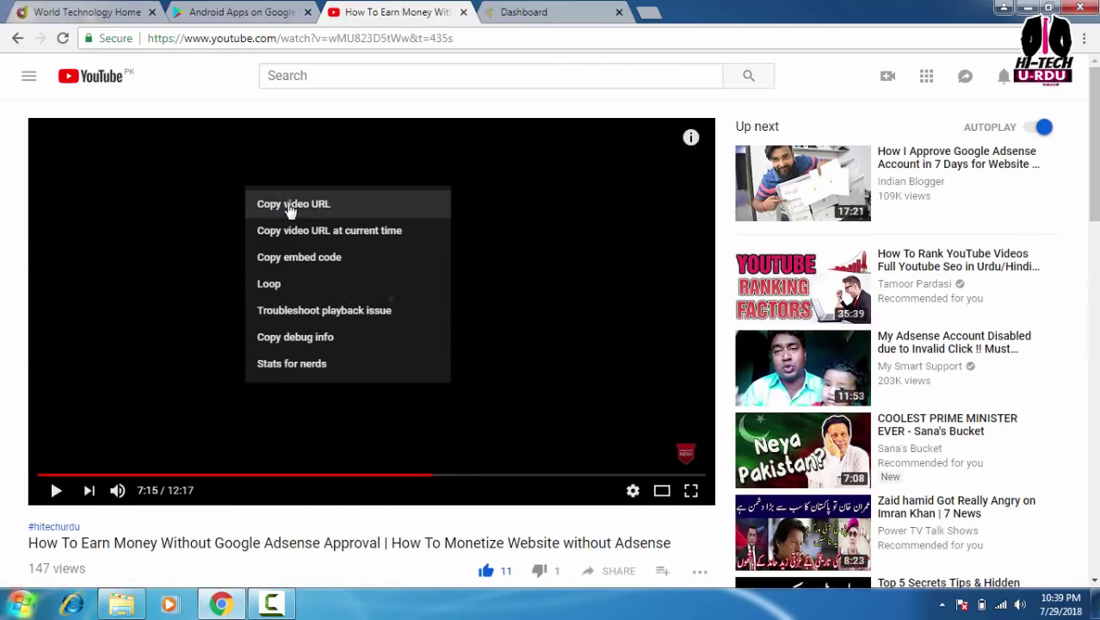
{"action": "left_click", "coordinate": [291, 210]}
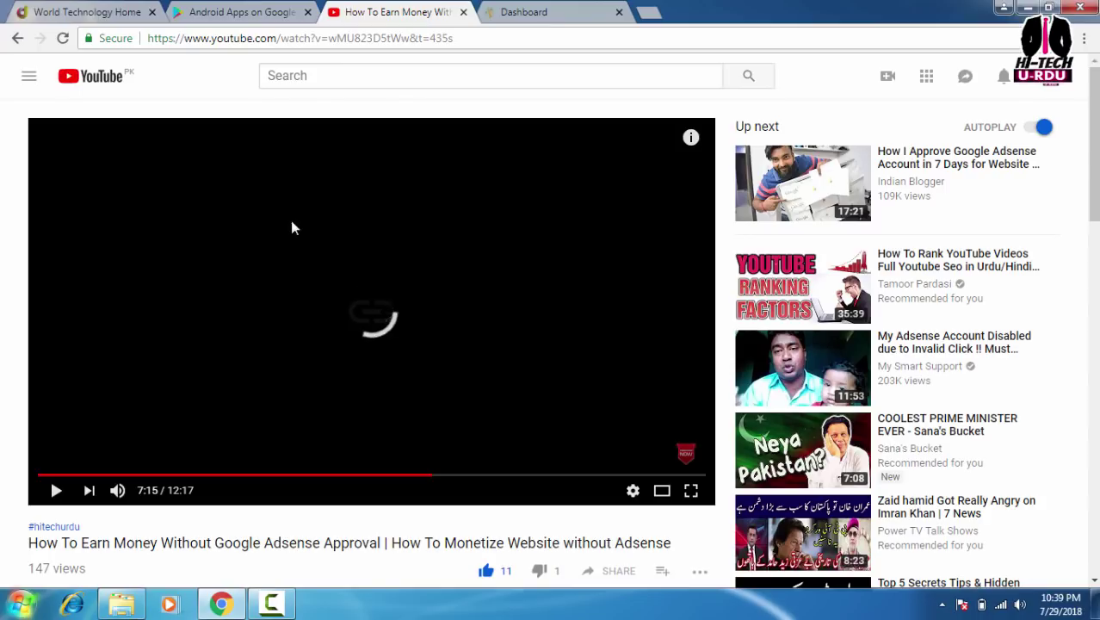
{"action": "left_click", "coordinate": [18, 38]}
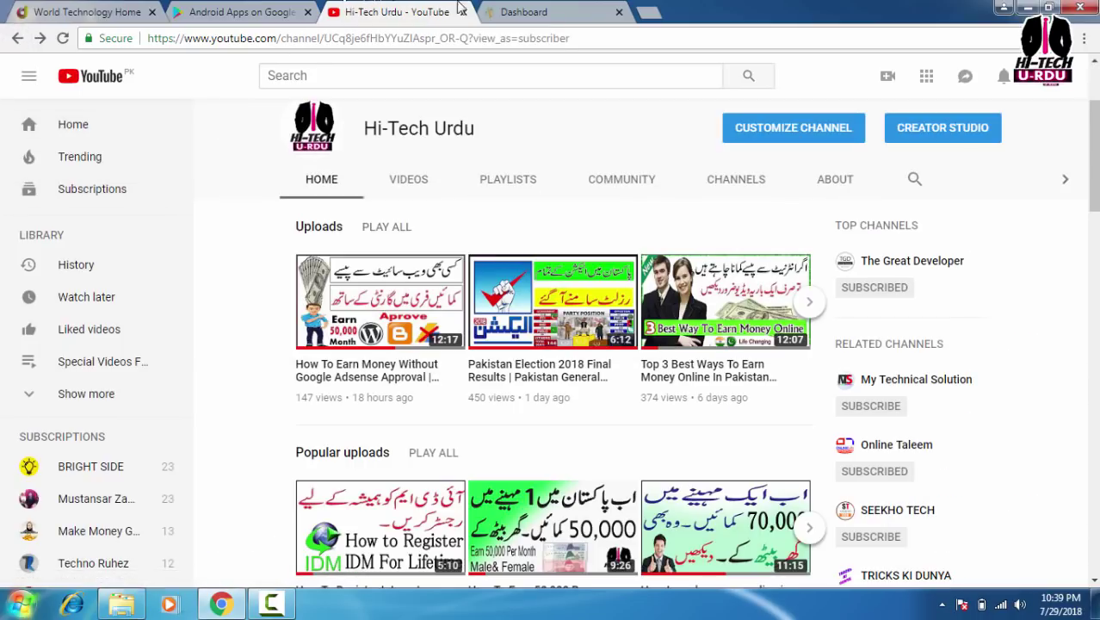
{"action": "left_click", "coordinate": [546, 16]}
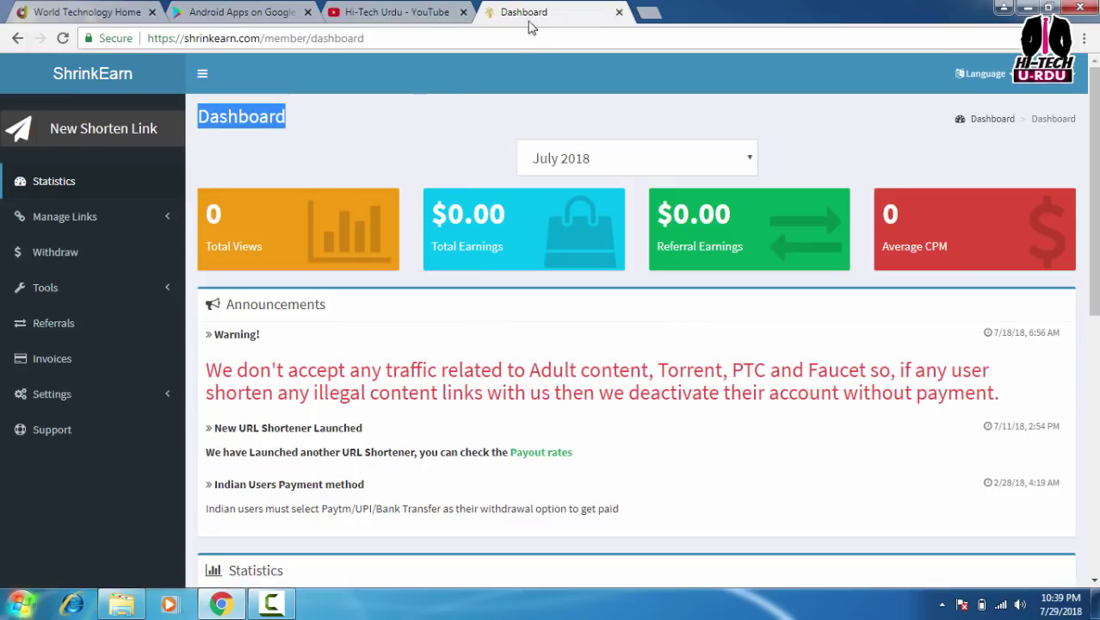
{"action": "left_click", "coordinate": [90, 138]}
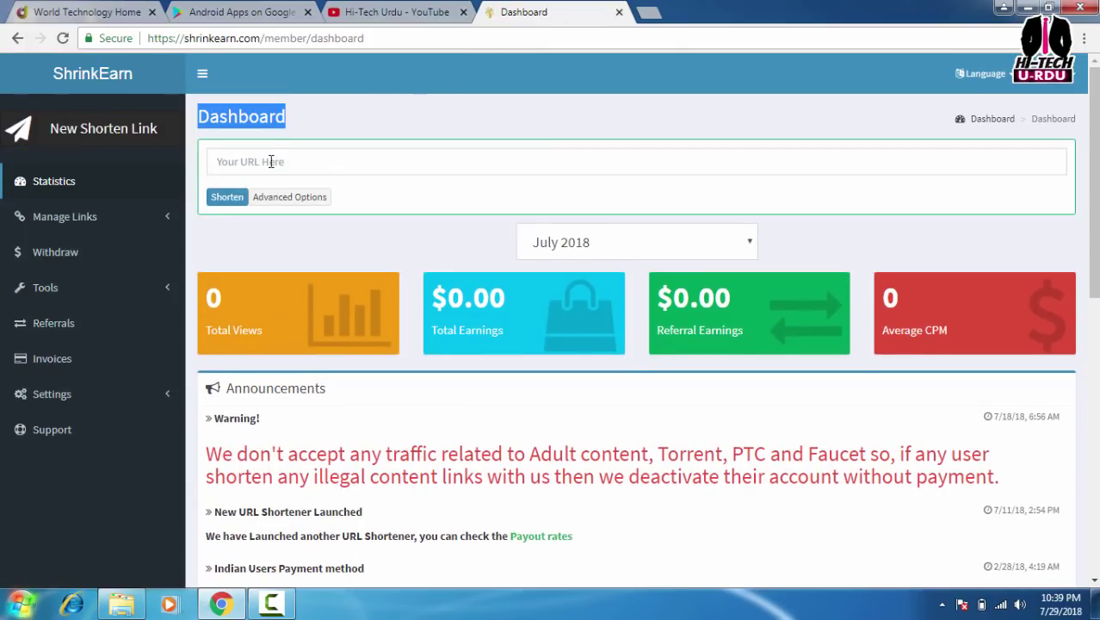
{"action": "right_click", "coordinate": [291, 157]}
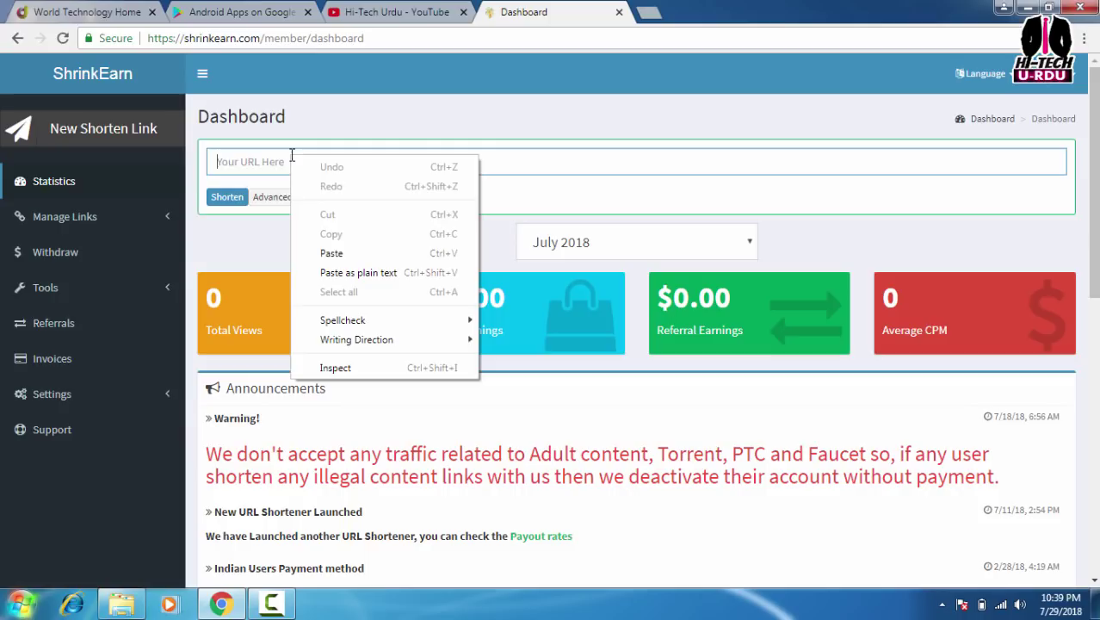
{"action": "left_click", "coordinate": [329, 252]}
{"action": "left_click", "coordinate": [225, 198]}
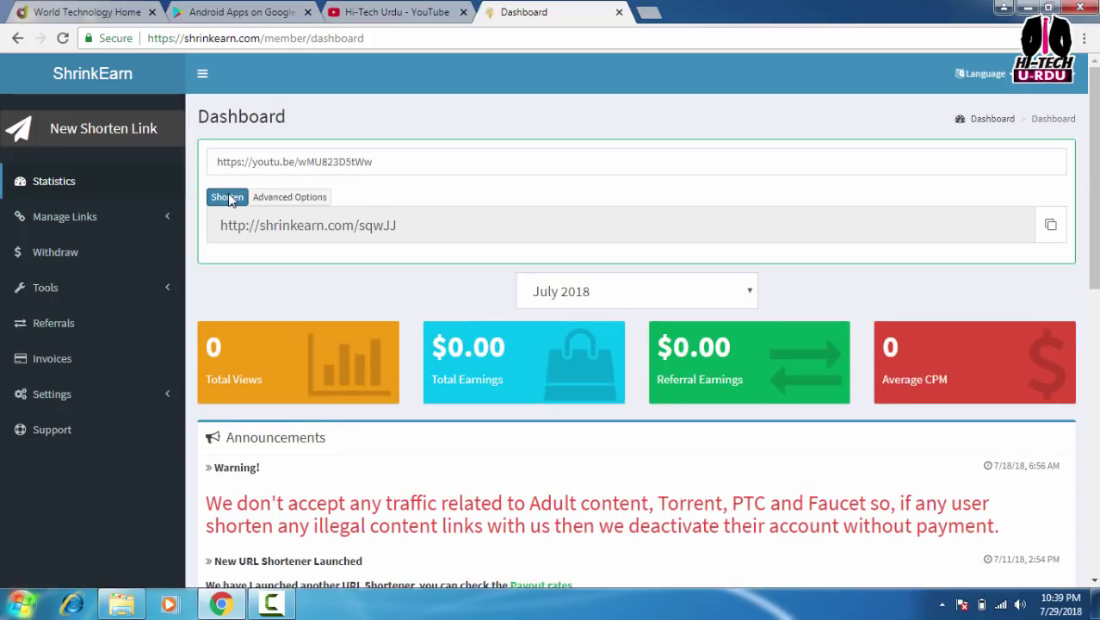
{"action": "left_click", "coordinate": [237, 222]}
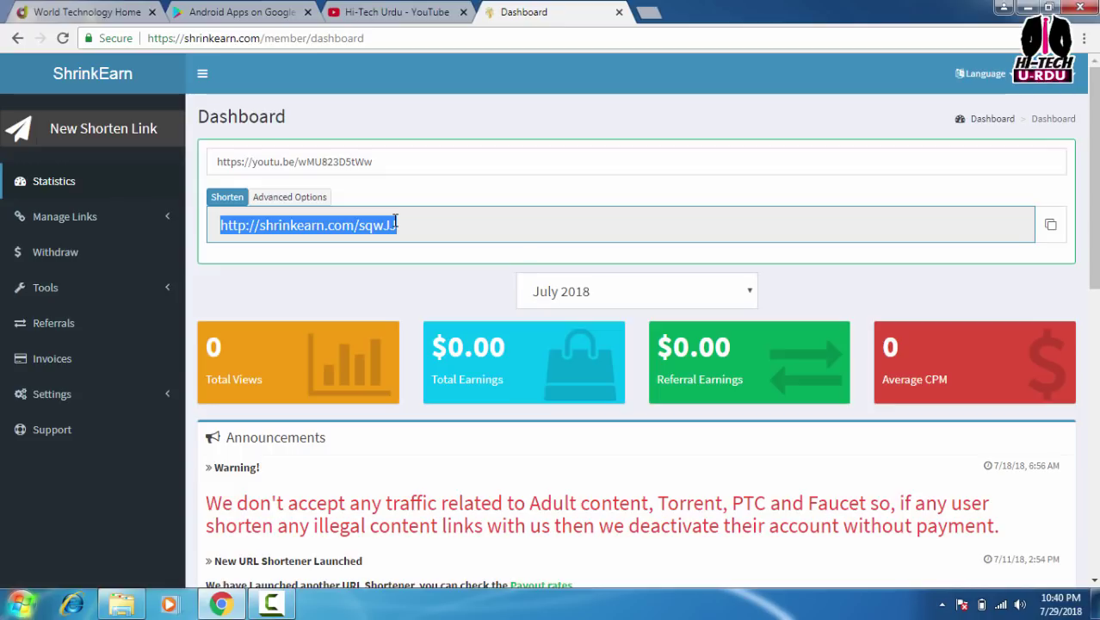
{"action": "left_click", "coordinate": [1053, 226]}
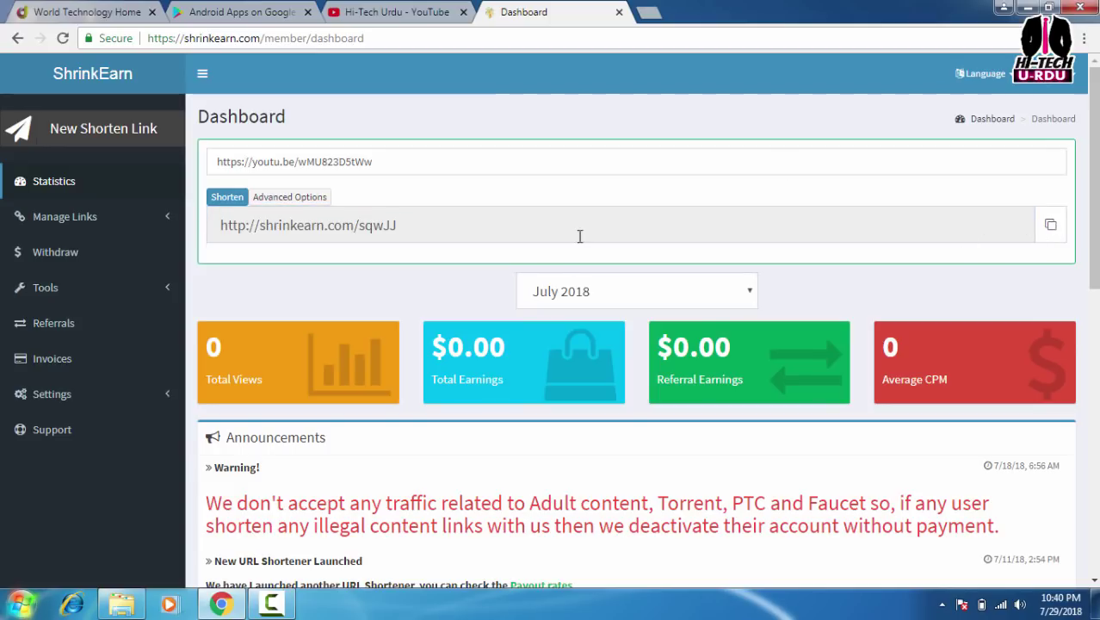
- Search Google Play for "join whatsapp groups" to find apps for sharing the short link
{"action": "left_click", "coordinate": [230, 11]}
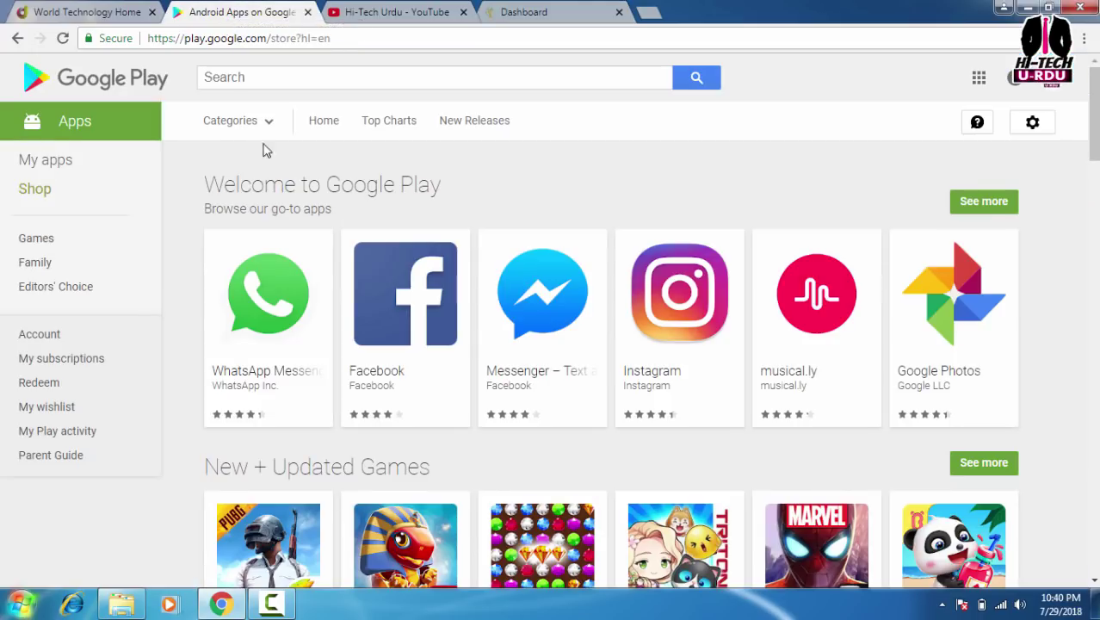
{"action": "left_click", "coordinate": [335, 78]}
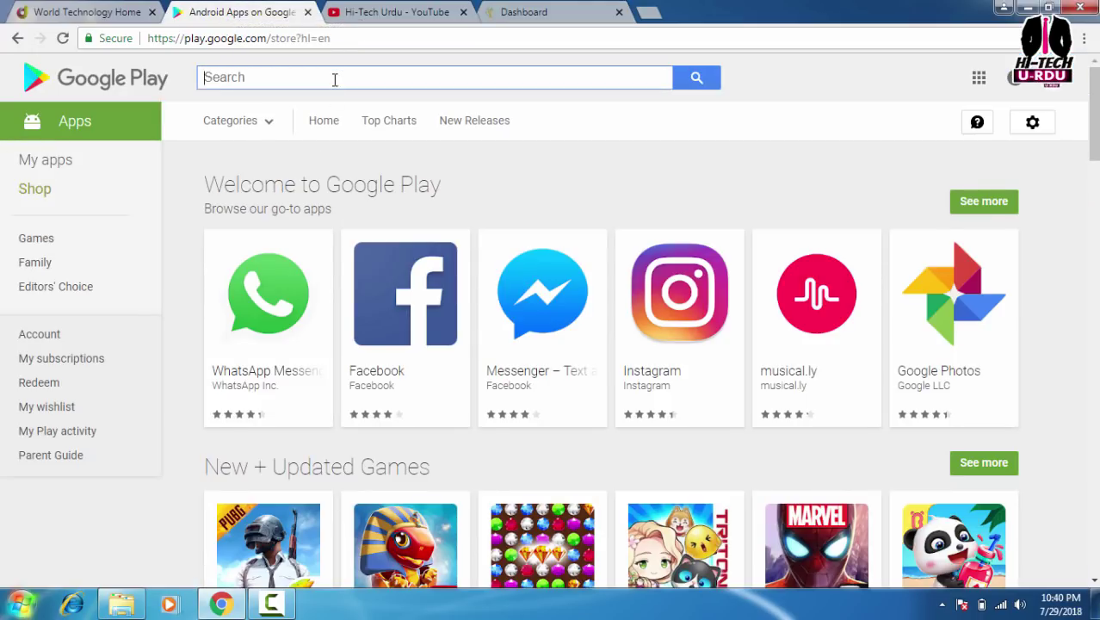
{"action": "type", "text": "joi"}
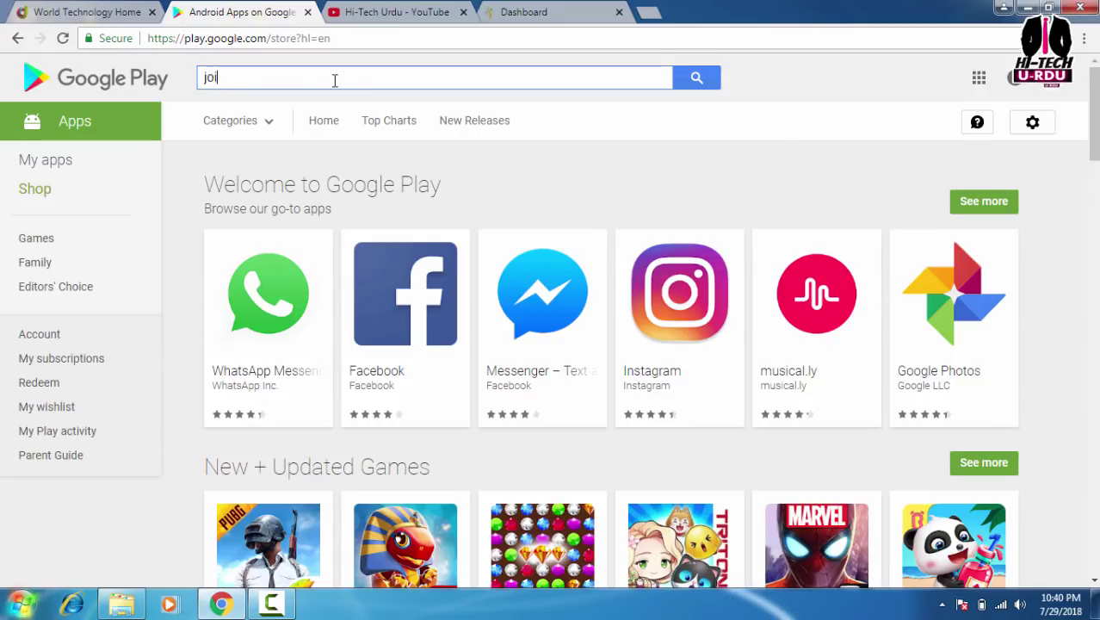
{"action": "type", "text": "n whatsapp"}
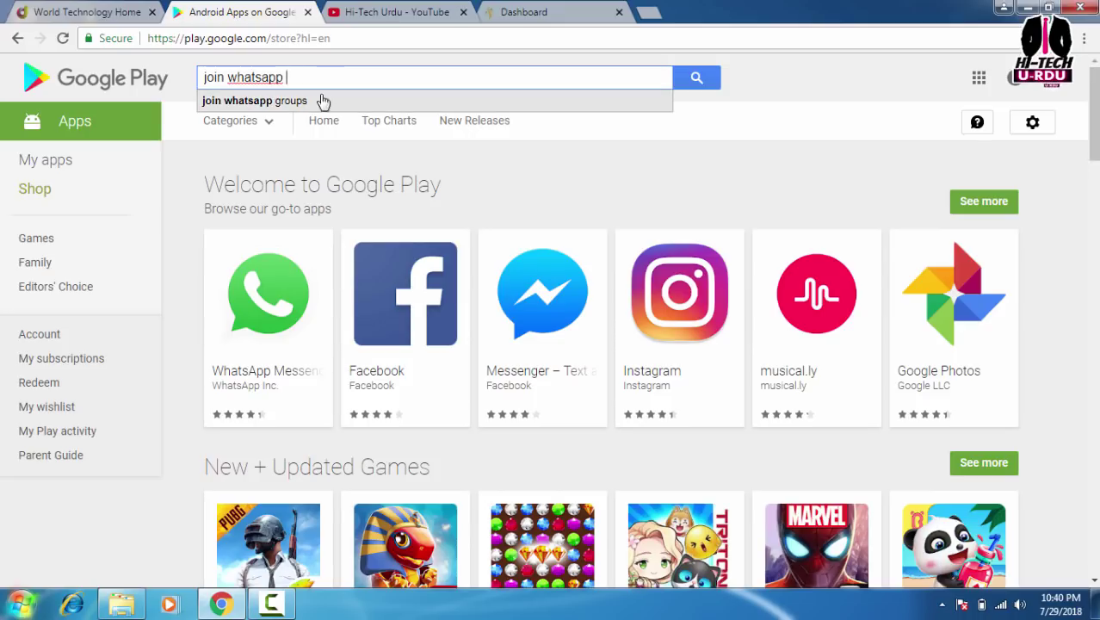
{"action": "left_click", "coordinate": [295, 101]}
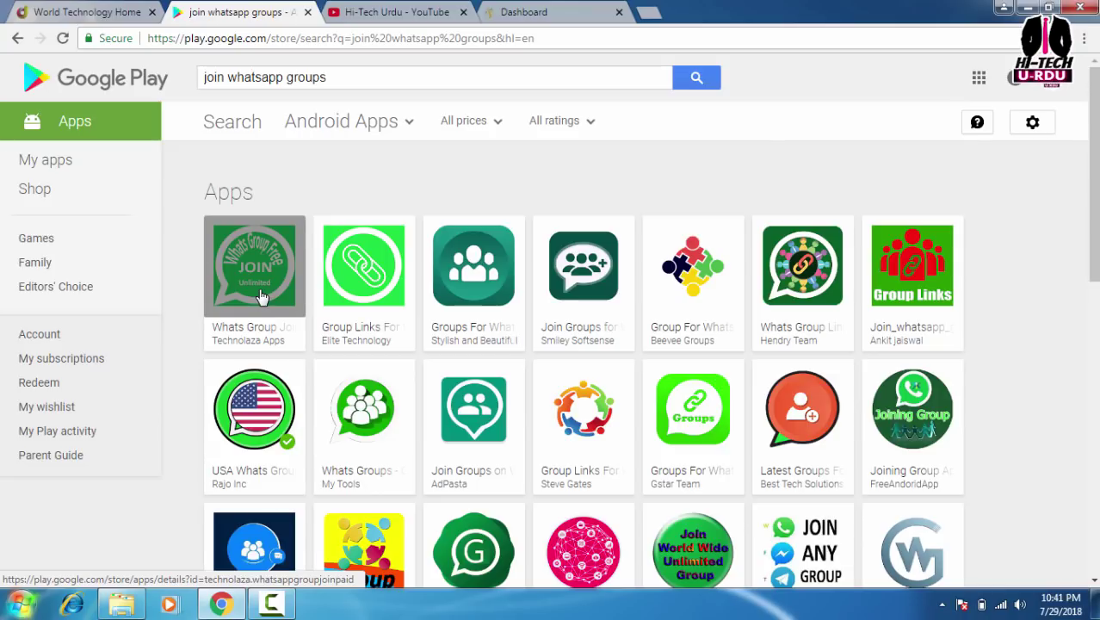
- Copy the shortened link again from the ShrinkEarn dashboard and return to the WhatsApp group apps on Google Play
{"action": "left_click", "coordinate": [529, 11]}
{"action": "left_click", "coordinate": [1050, 226]}
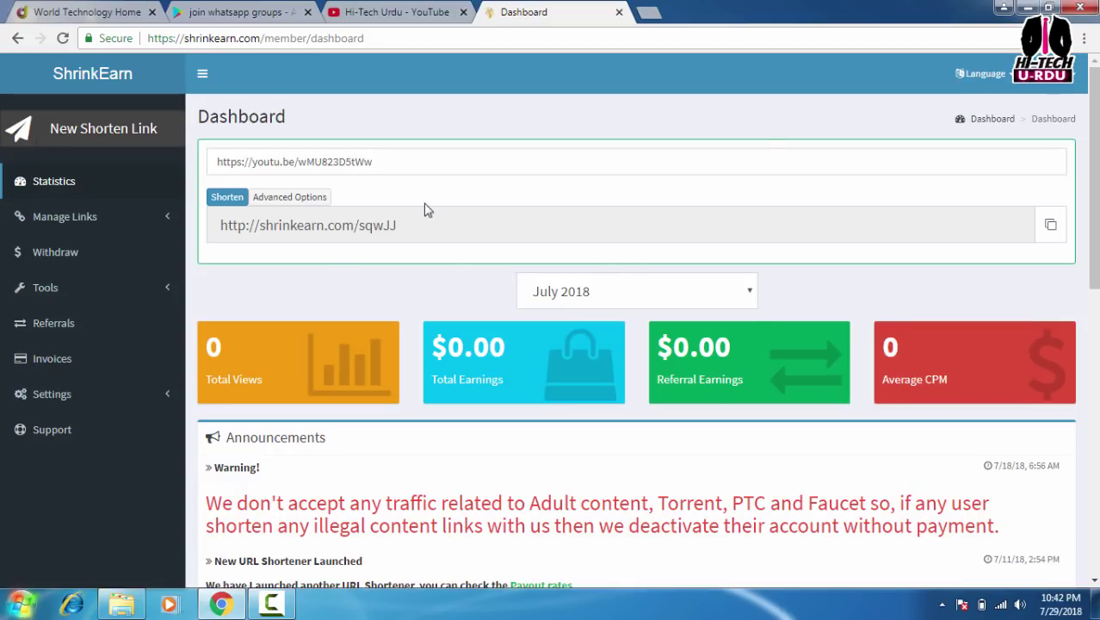
{"action": "left_click", "coordinate": [743, 131]}
{"action": "left_click", "coordinate": [1050, 225]}
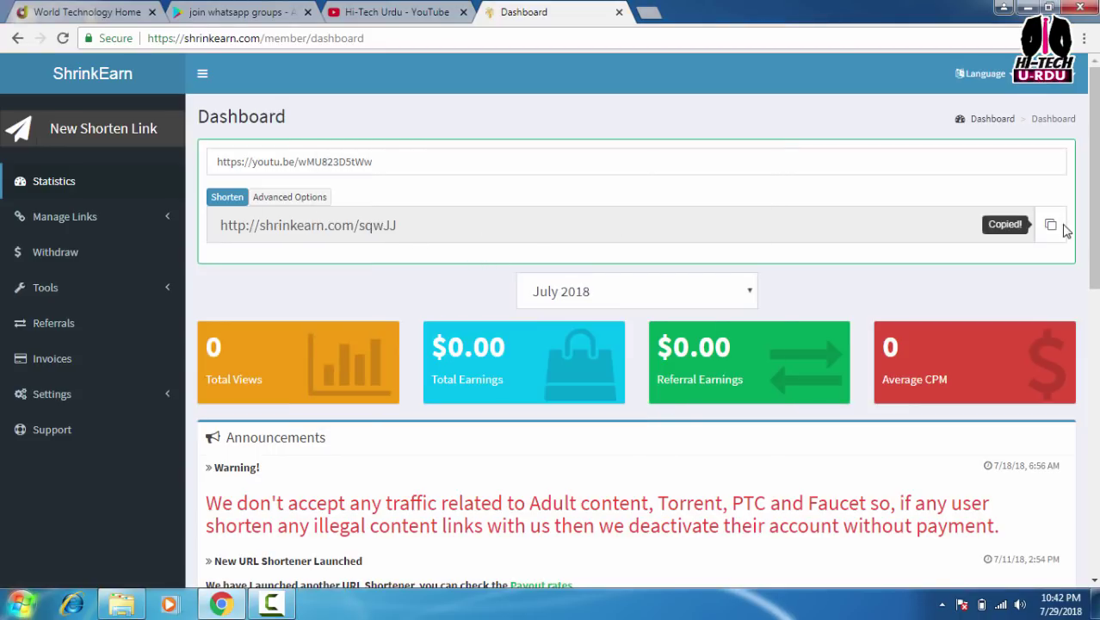
{"action": "left_click", "coordinate": [228, 10]}
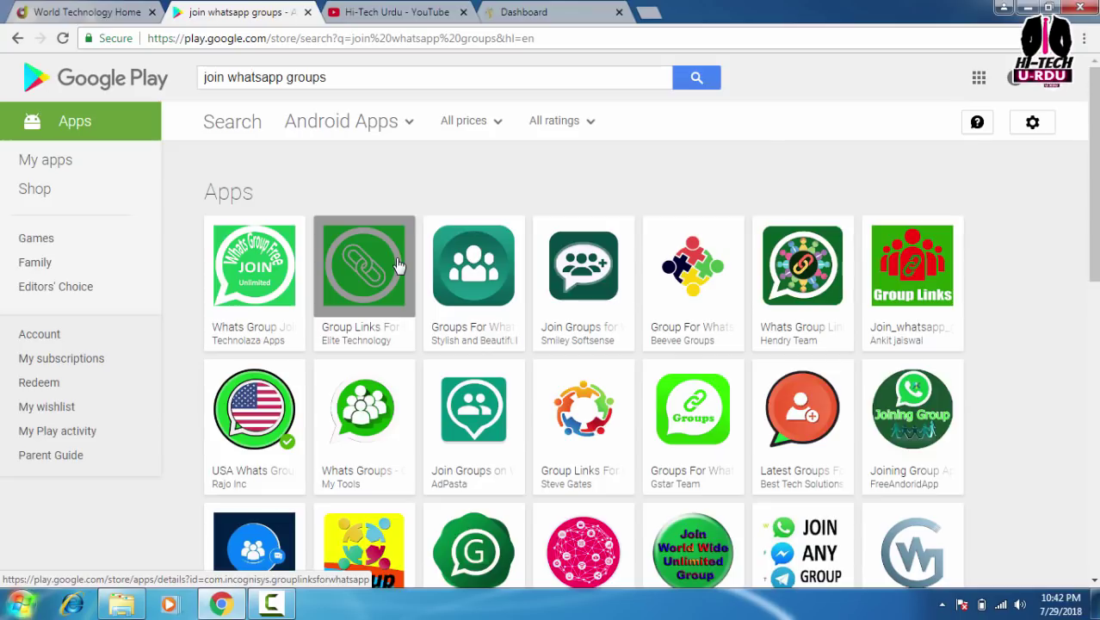
- Go back to ShrinkEarn and open the Withdraw page to read the payout conditions and payment statuses
{"action": "left_click", "coordinate": [520, 12]}
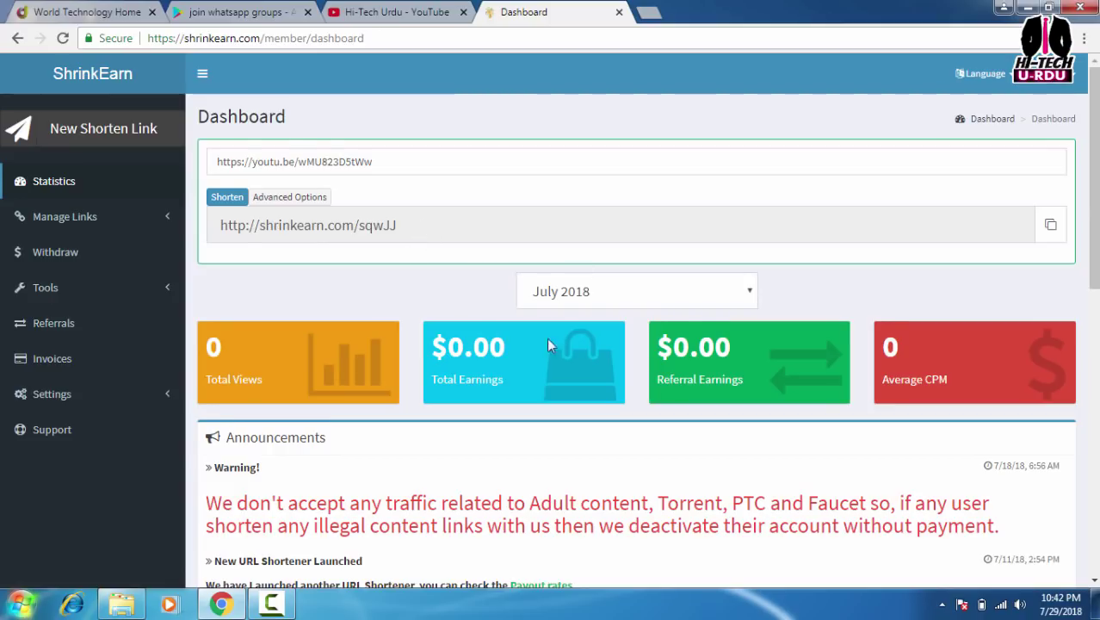
{"action": "scroll", "coordinate": [549, 345], "scroll_direction": "down", "scroll_amount": 10}
{"action": "left_click", "coordinate": [102, 193]}
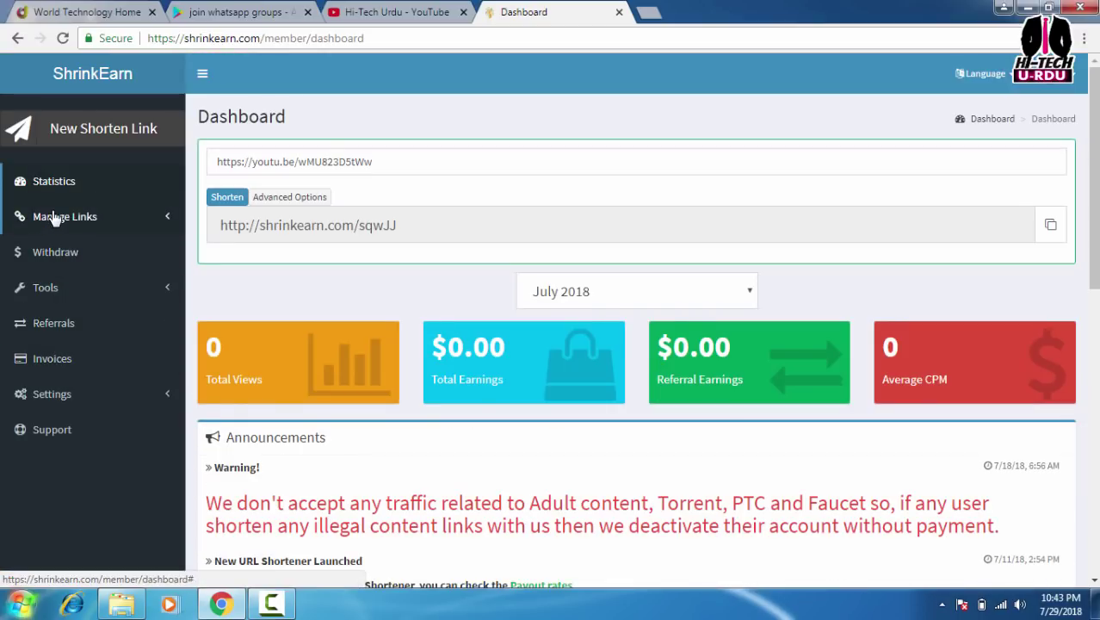
{"action": "left_click", "coordinate": [53, 253]}
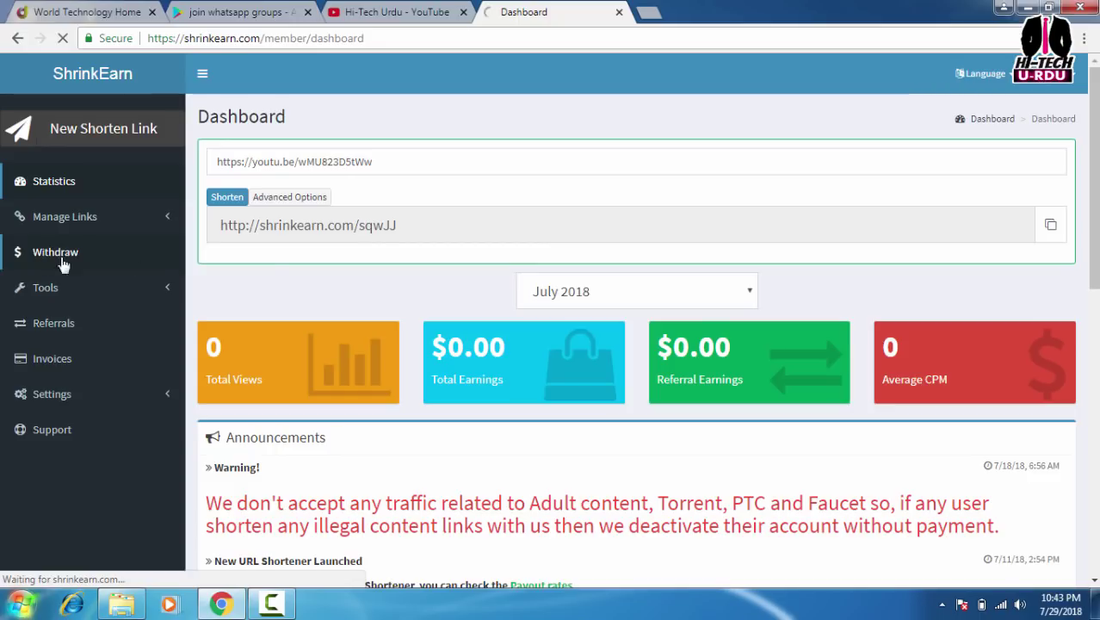
{"action": "scroll", "coordinate": [318, 290], "scroll_direction": "down", "scroll_amount": 3}
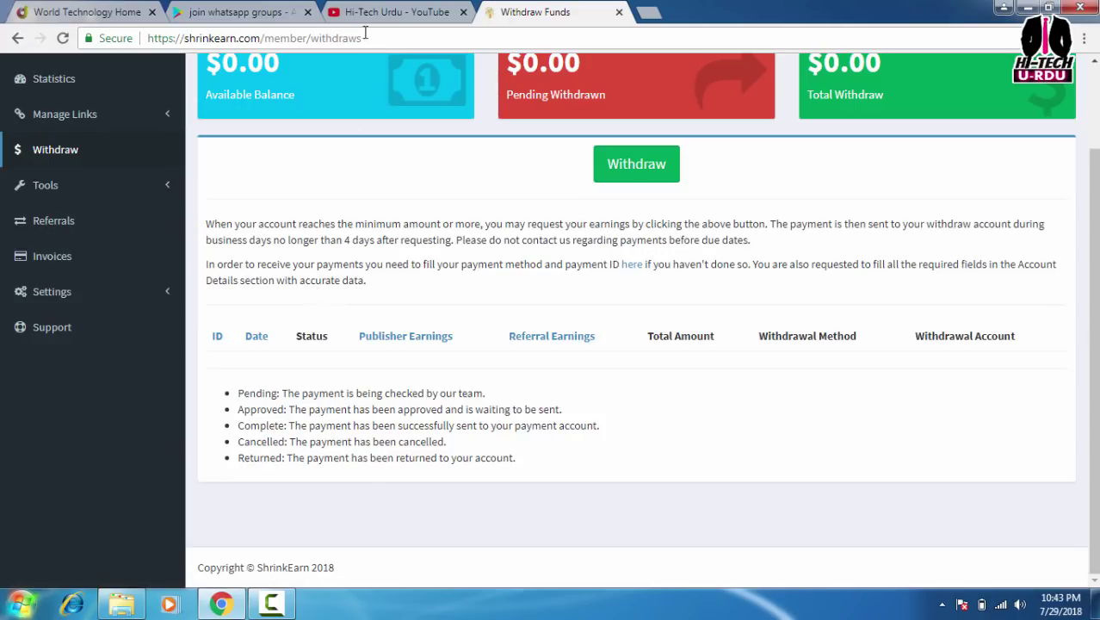
- Open the bookmarked ShrinkEarn homepage in a new tab and examine the supported payment methods in its footer
{"action": "left_click", "coordinate": [650, 13]}
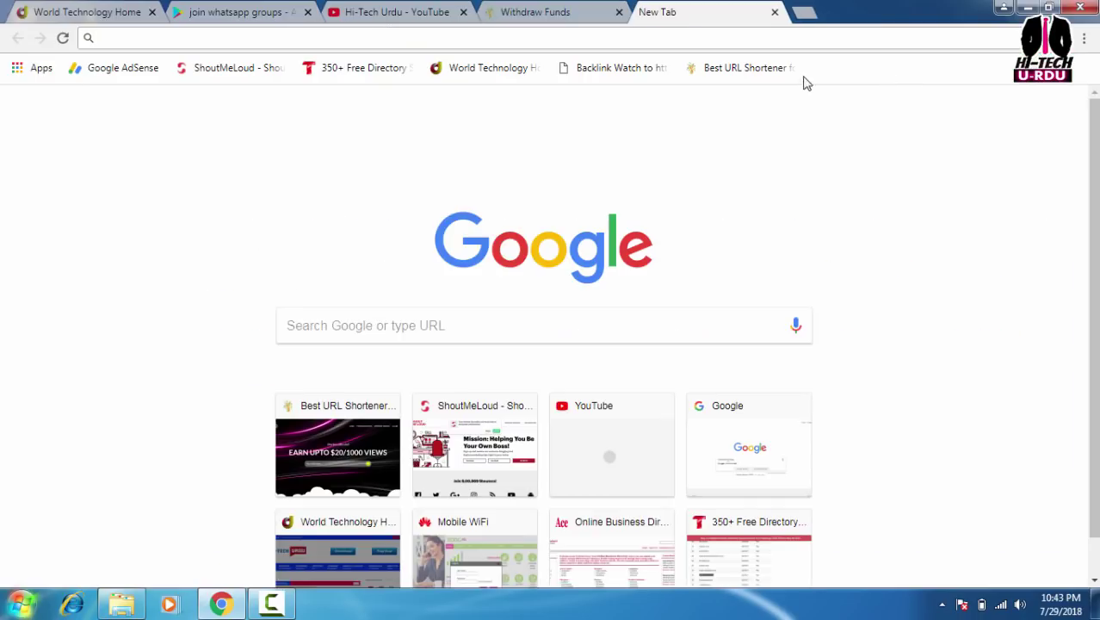
{"action": "left_click", "coordinate": [735, 69]}
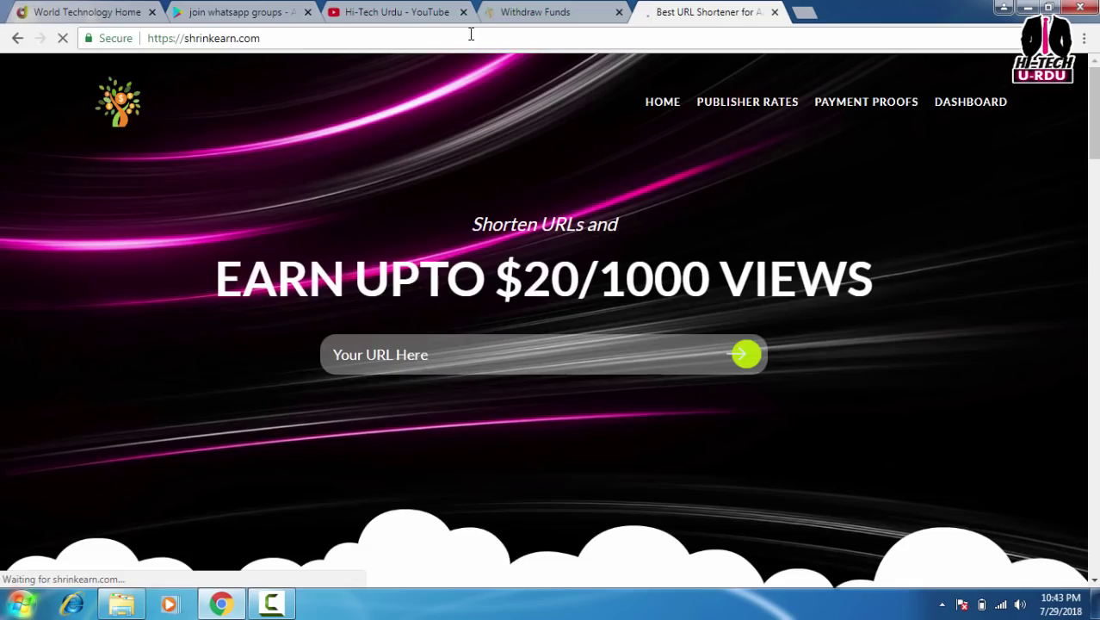
{"action": "scroll", "coordinate": [479, 263], "scroll_direction": "down", "scroll_amount": 10}
{"action": "scroll", "coordinate": [466, 295], "scroll_direction": "down", "scroll_amount": 15}
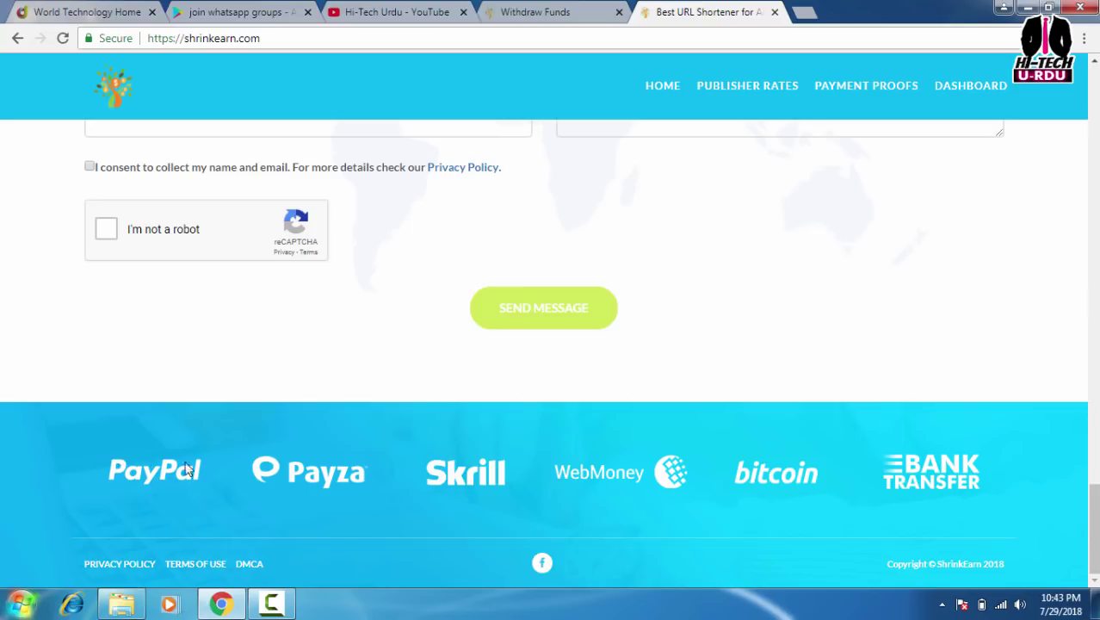
{"action": "left_click_drag", "start_coordinate": [434, 472], "coordinate": [499, 463]}
{"action": "scroll", "coordinate": [469, 329], "scroll_direction": "up", "scroll_amount": 10}
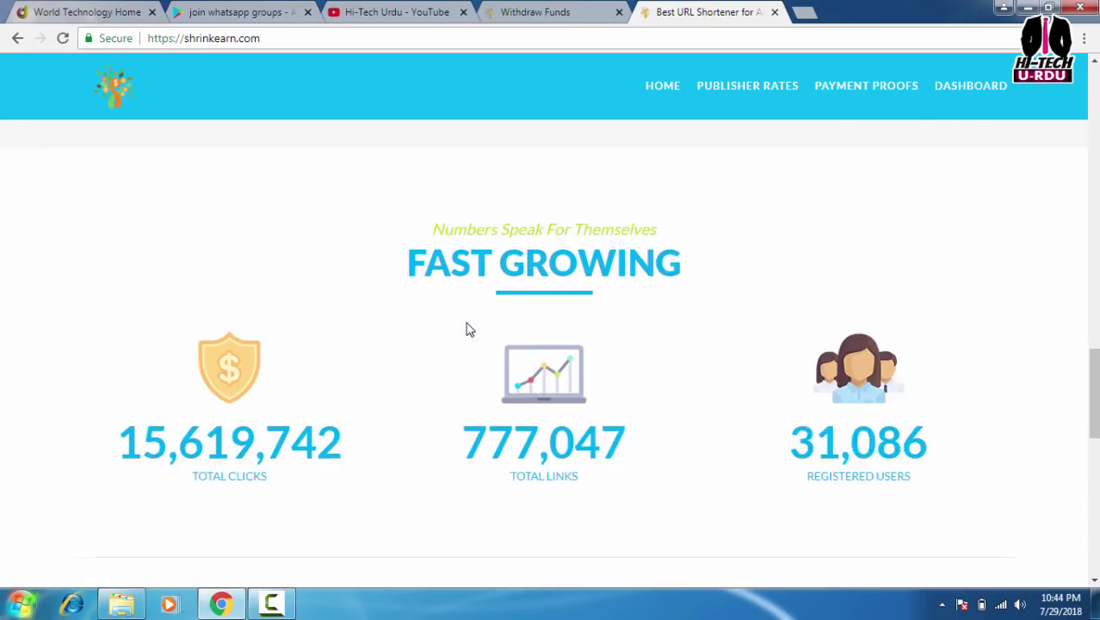
- Return to the Withdraw Funds page to review its balances, dismissing the Windows color scheme prompt without choosing an option
{"action": "left_click", "coordinate": [535, 13]}
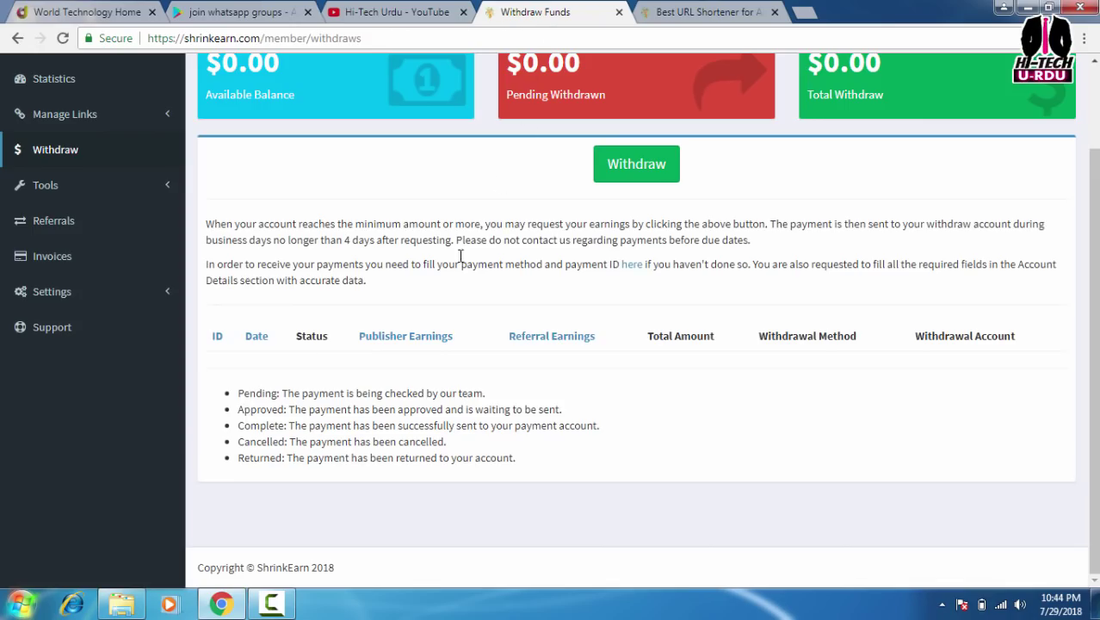
{"action": "scroll", "coordinate": [456, 263], "scroll_direction": "up", "scroll_amount": 1}
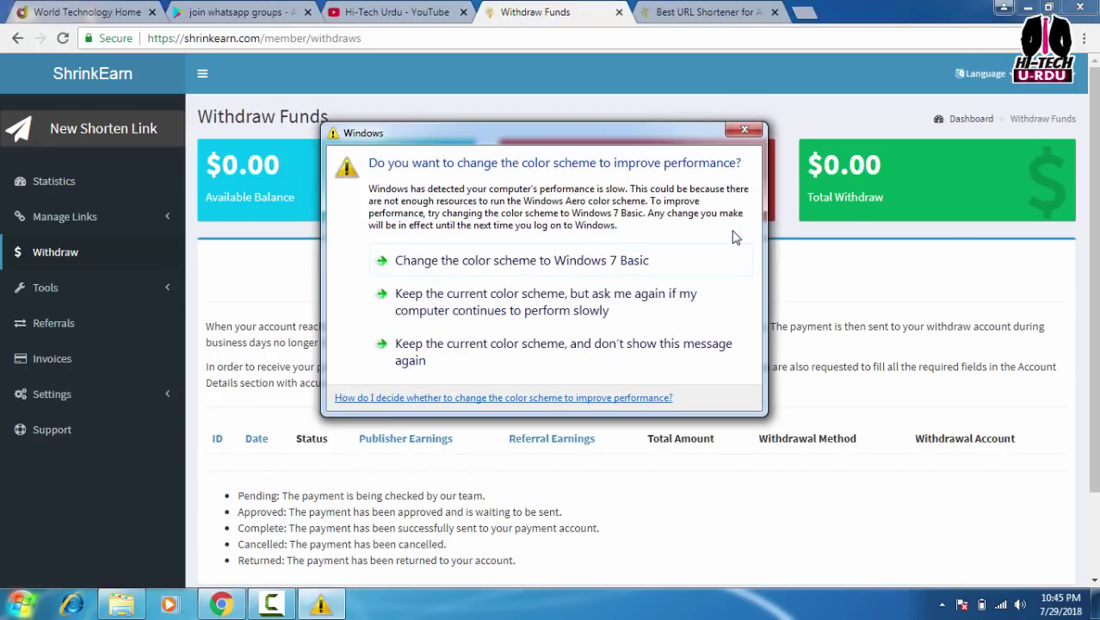
{"action": "left_click", "coordinate": [745, 132]}
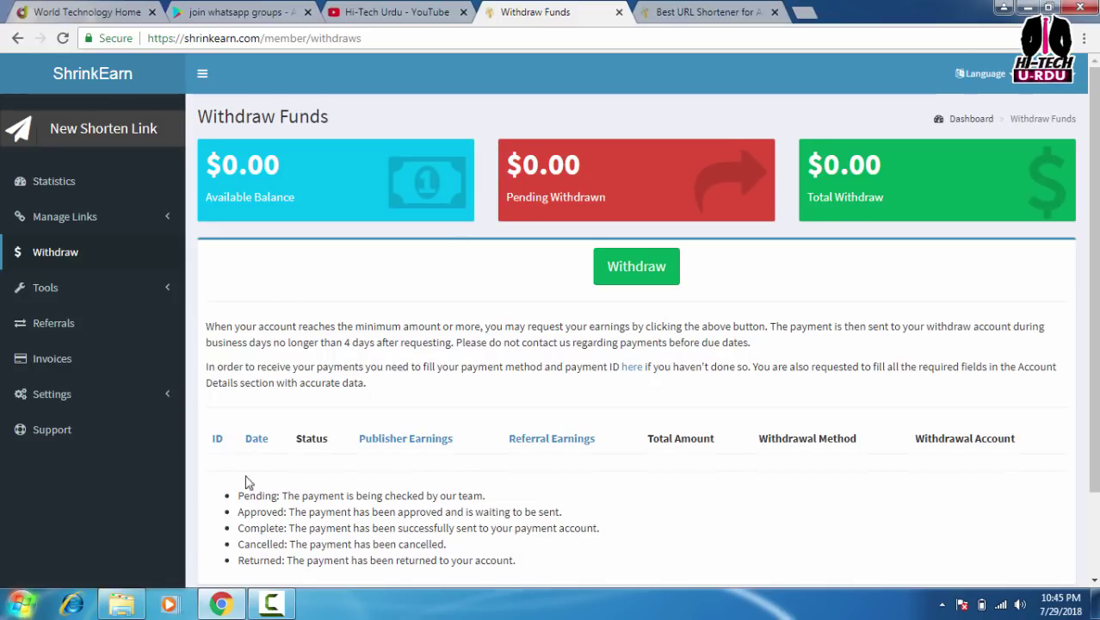
{"action": "left_click", "coordinate": [278, 608]}
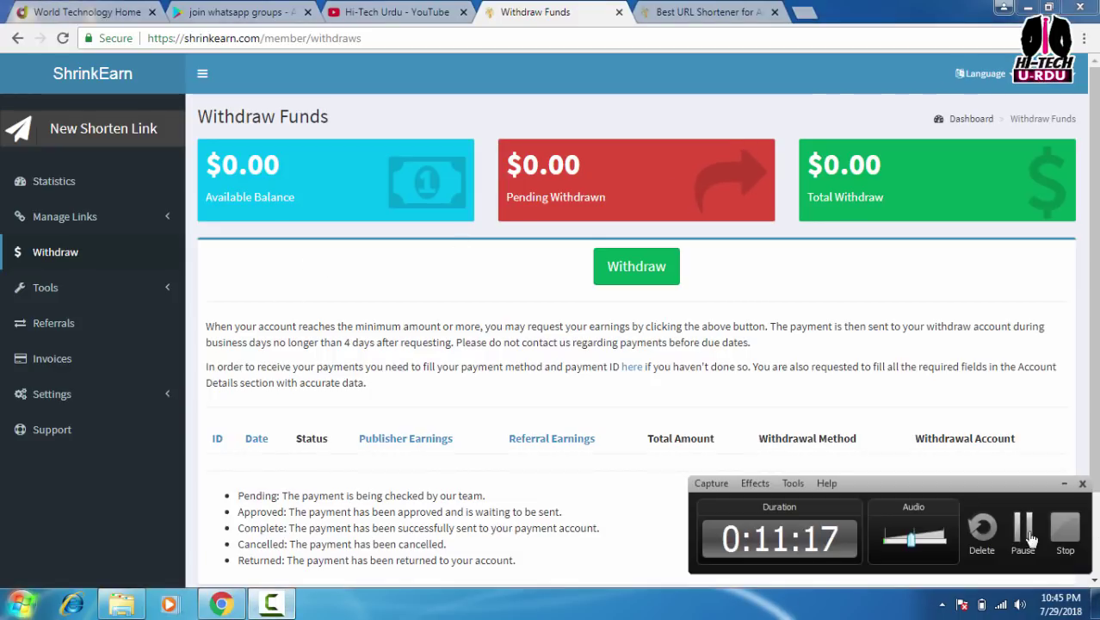